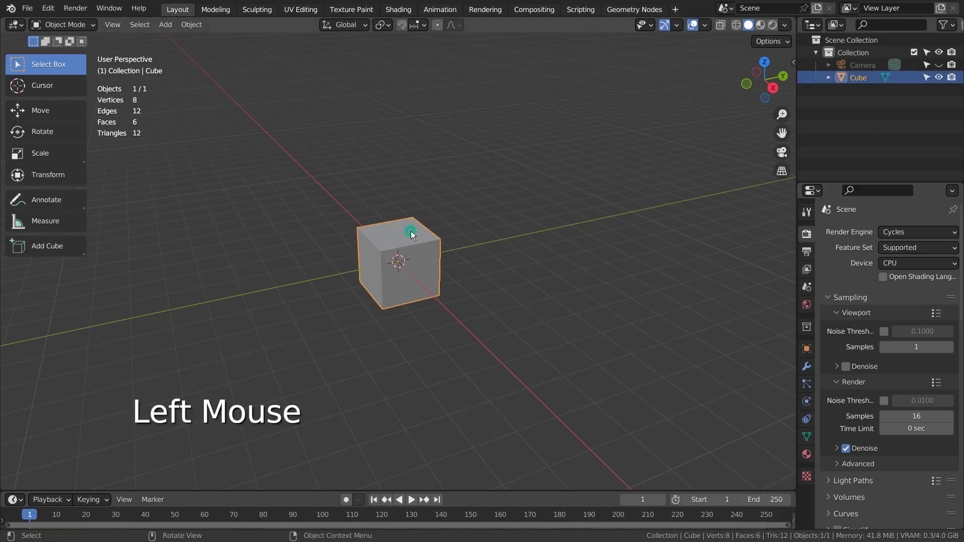
Add an Array modifier repeating the cube 8 times along X with Factor X 1.01
left_click(807, 366)
left_click(889, 232)
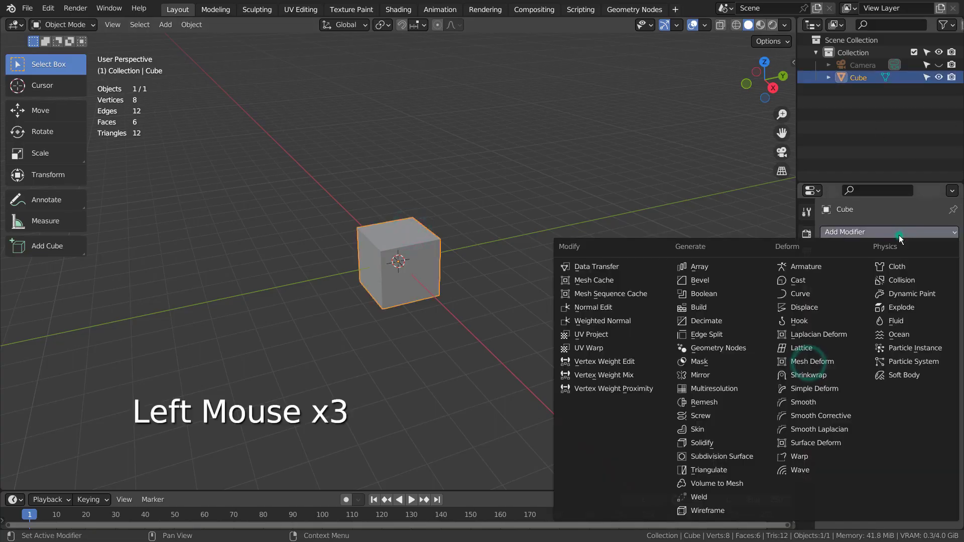
left_click(687, 267)
left_click(909, 325)
type("1.010")
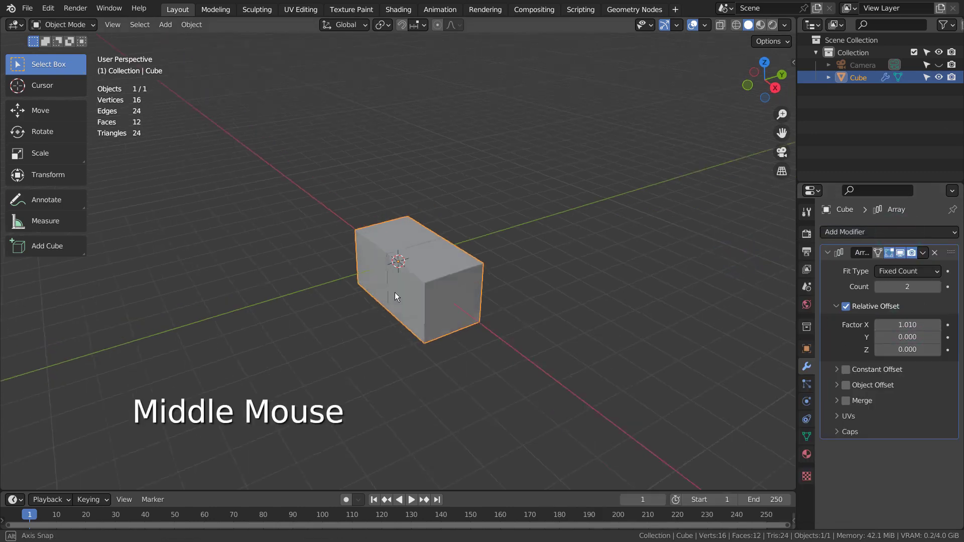
middle_click_drag(395, 293, 436, 271)
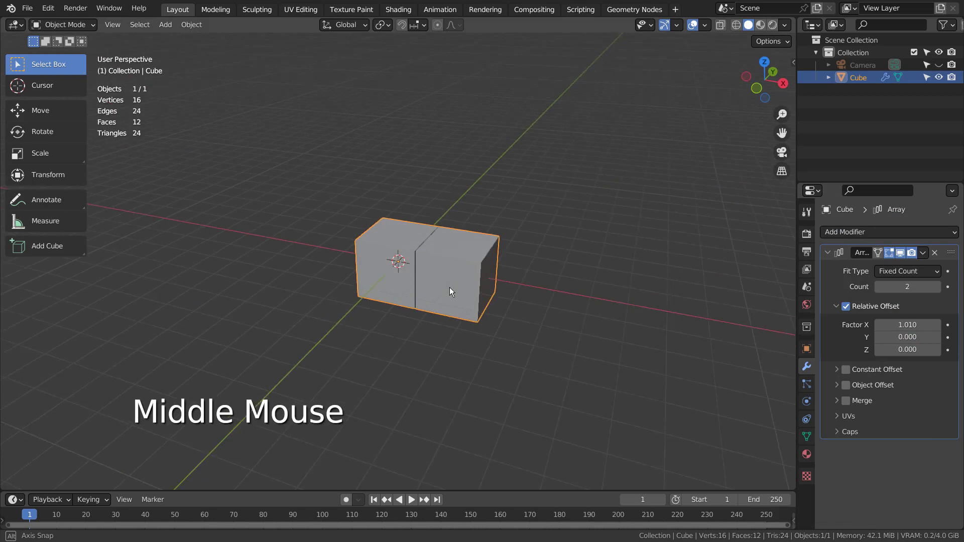
left_click(921, 287)
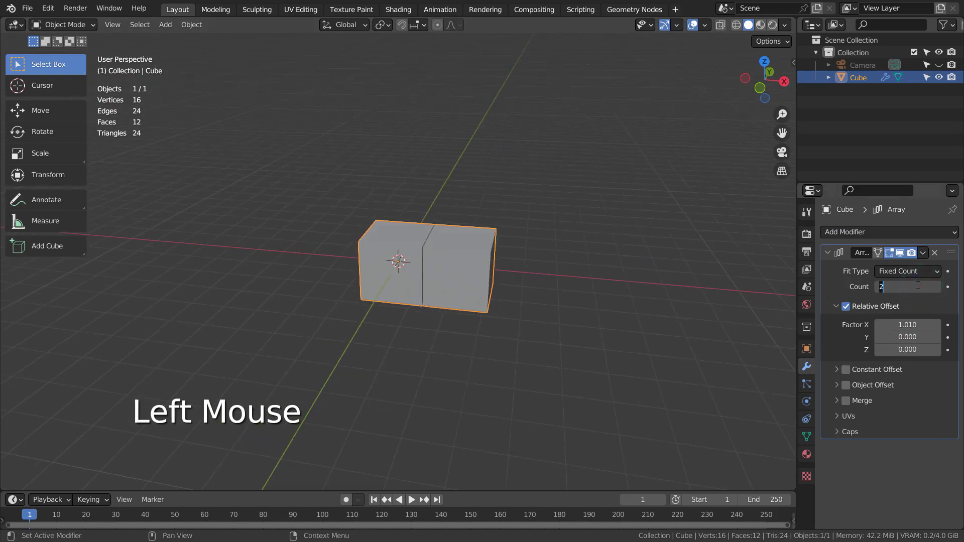
type("8")
key("Return")
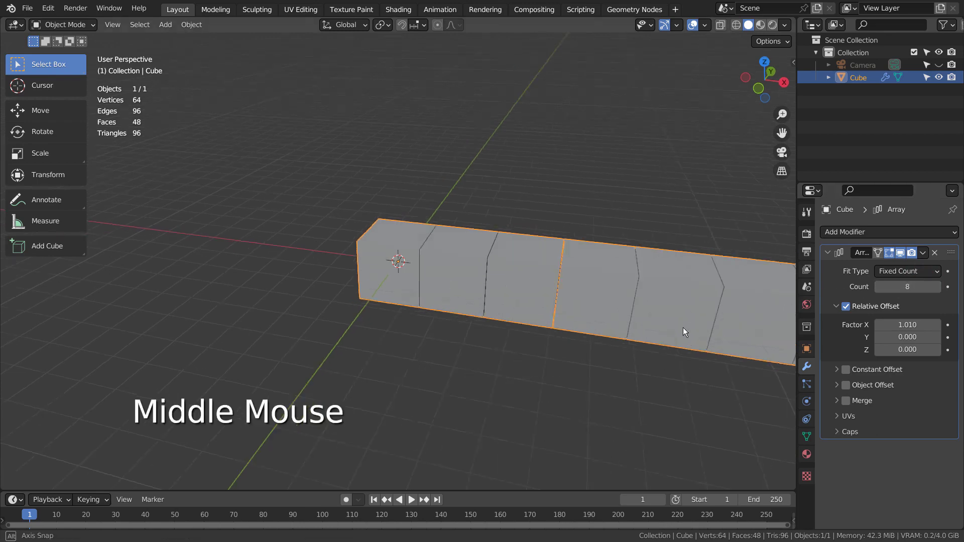
middle_click_drag(684, 328, 633, 330)
scroll(633, 330, "down", 2)
Add a second Array modifier with Count 8, Factor X 0 and Y 1.01 to form the slab
left_click(905, 236)
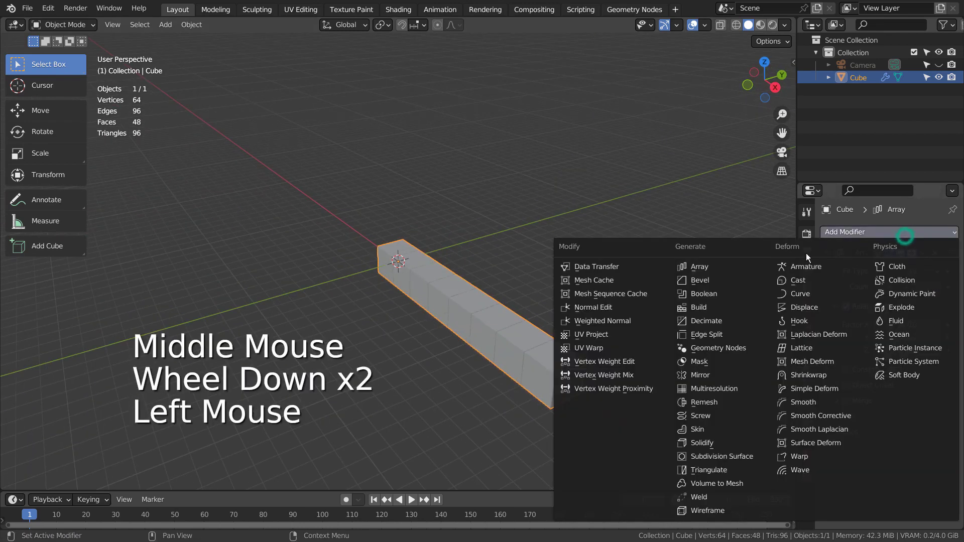
left_click(734, 264)
scroll(901, 290, "down", 2)
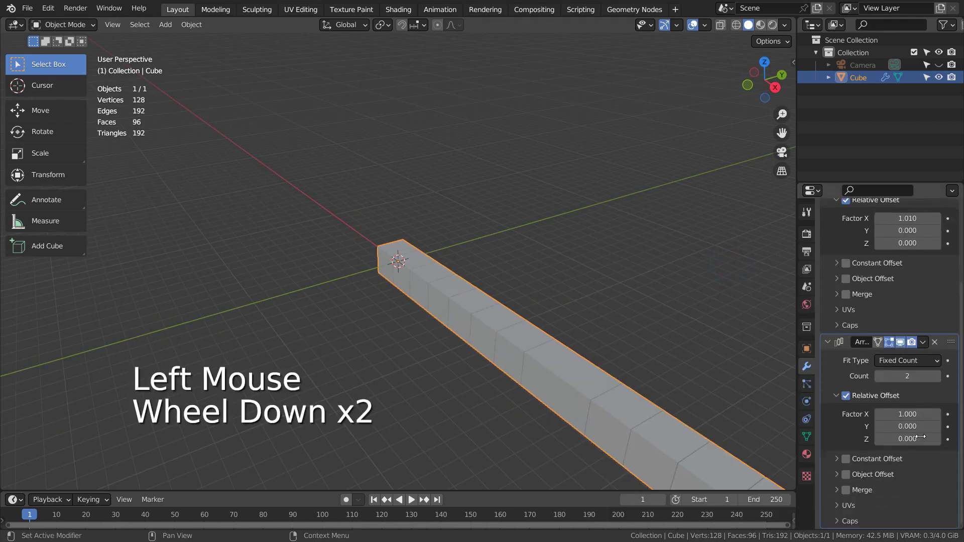
double_click(917, 377)
type("8")
key("Return")
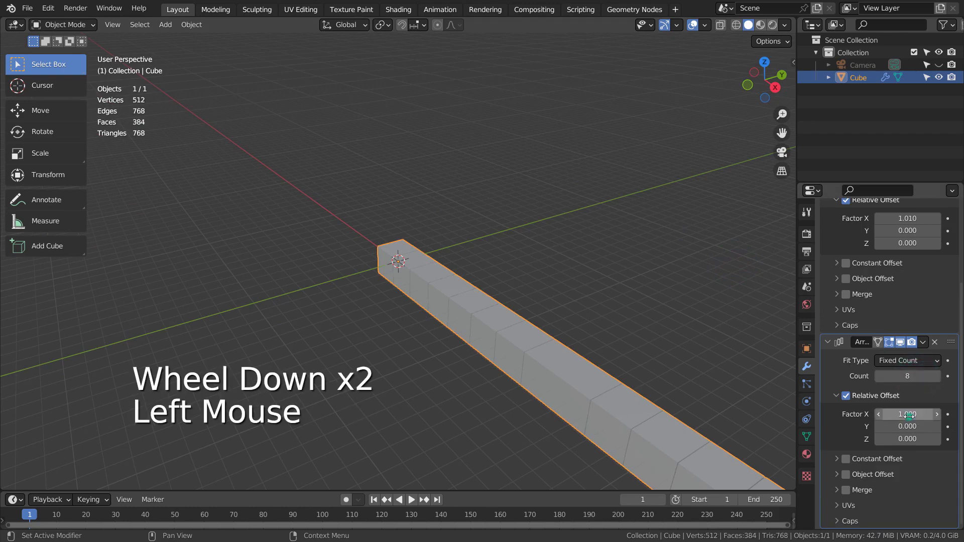
double_click(908, 415)
type("0")
double_click(908, 427)
type("1")
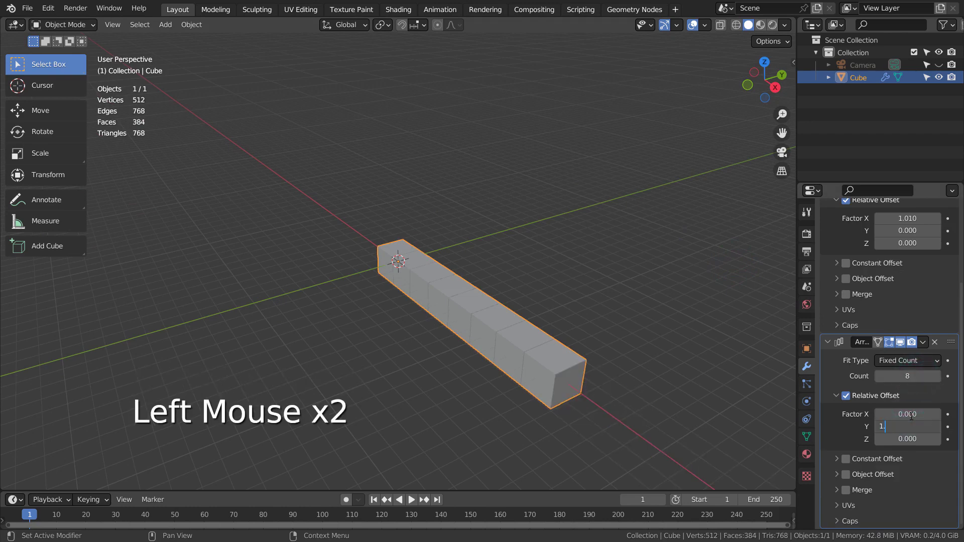
type("01")
key("Return")
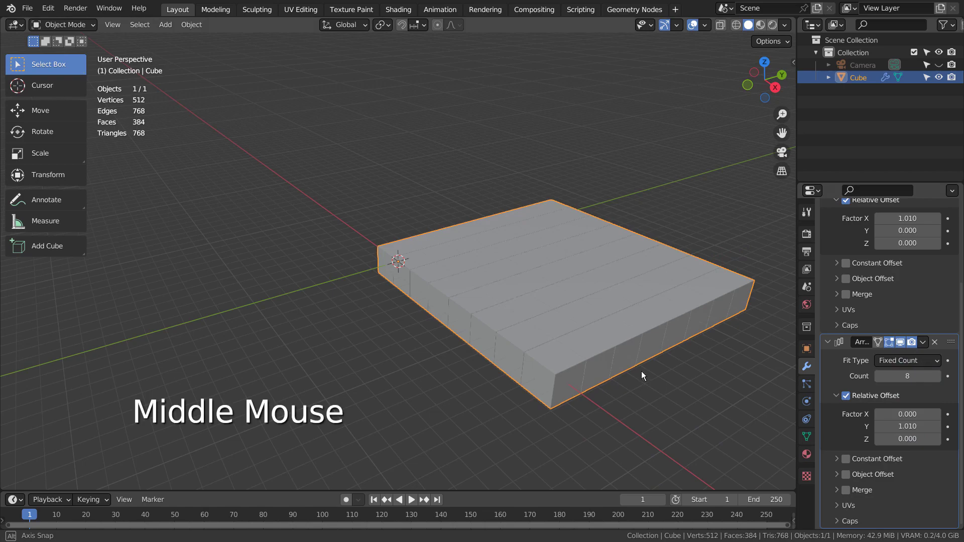
mouse_move(642, 371)
middle_mouse_down()
mouse_move(520, 378)
mouse_move(675, 367)
middle_mouse_up()
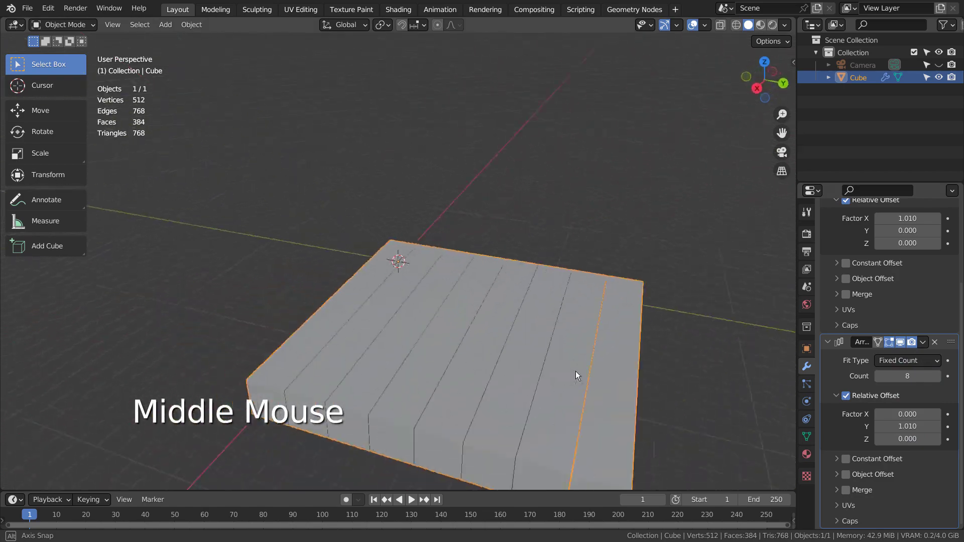
scroll(908, 347, "up", 4)
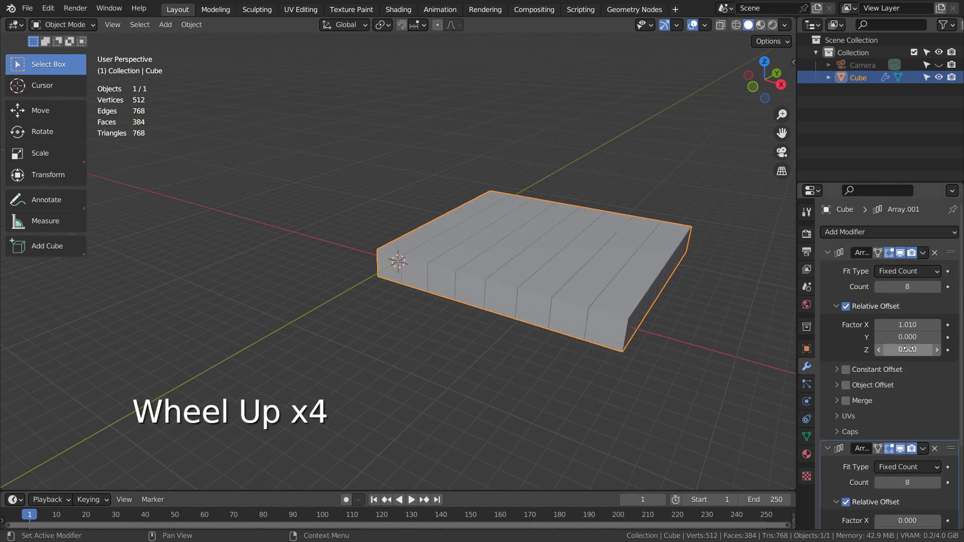
scroll(907, 347, "up", 1)
Add a third Array modifier with Factor X 0, Z 1.01 and Count 8, stacking the slab upward
left_click(864, 231)
left_click(739, 266)
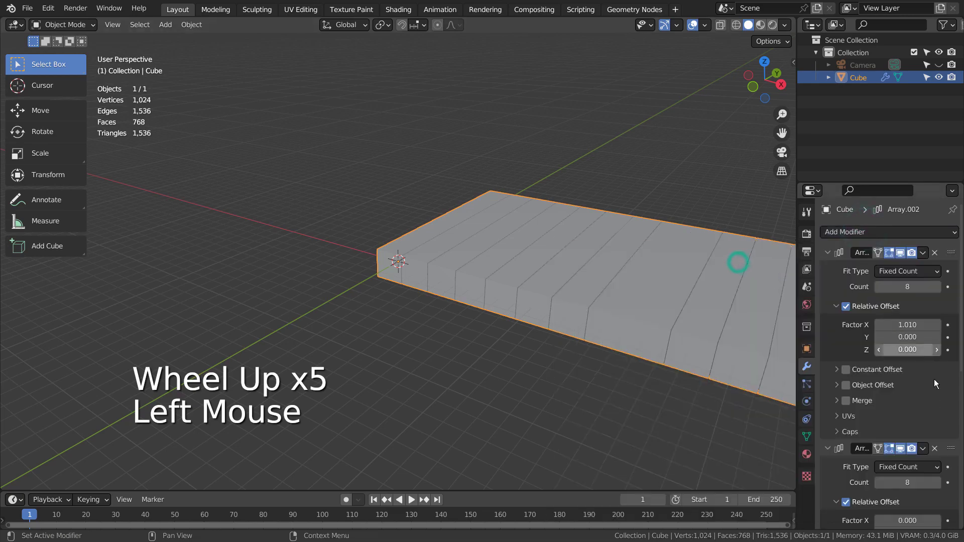
scroll(933, 392, "down", 2)
scroll(932, 404, "down", 4)
left_click(920, 413)
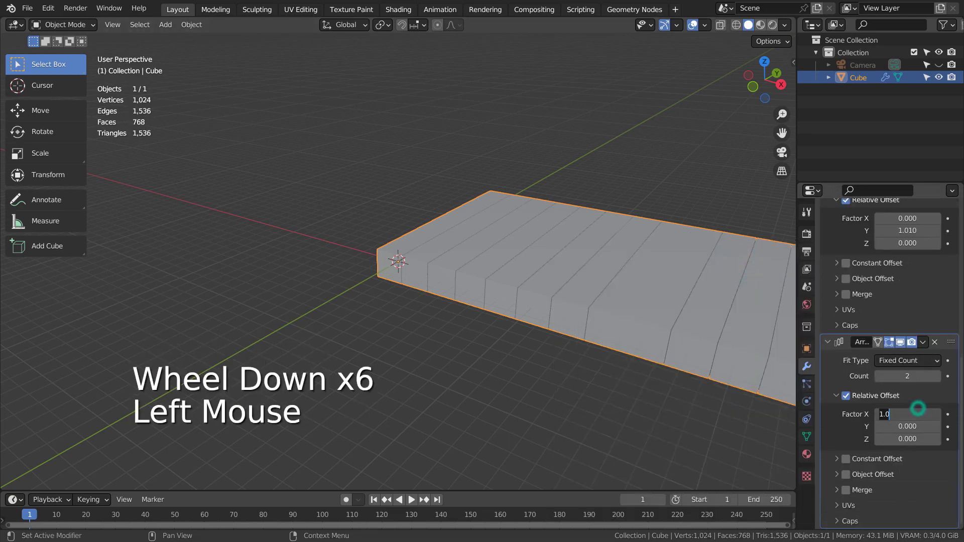
type("0")
key("Tab")
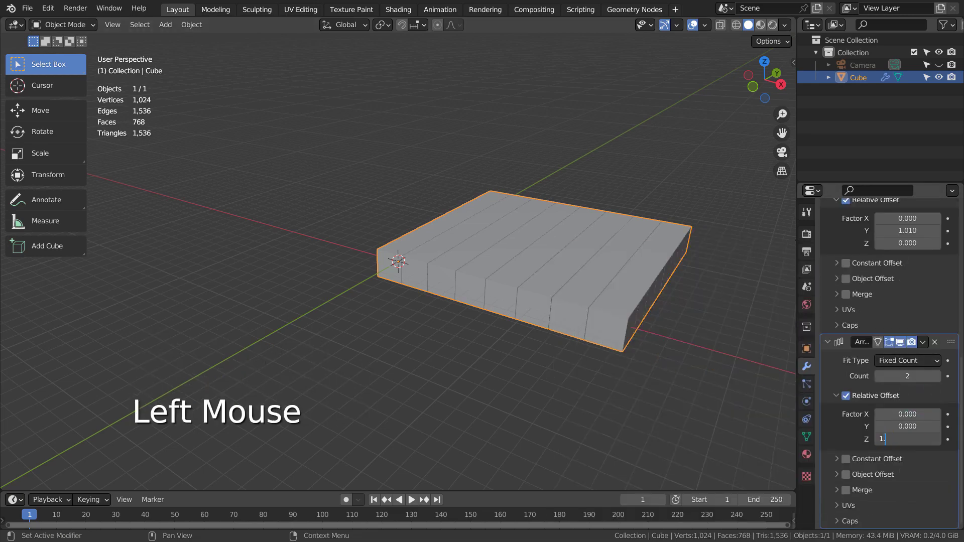
type("010")
key("Return")
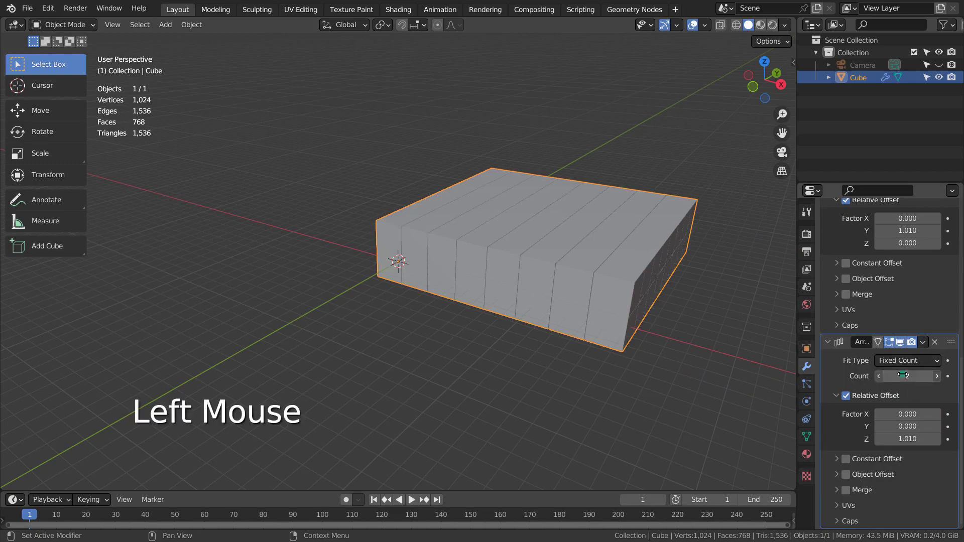
double_click(906, 375)
type("8")
key("Return")
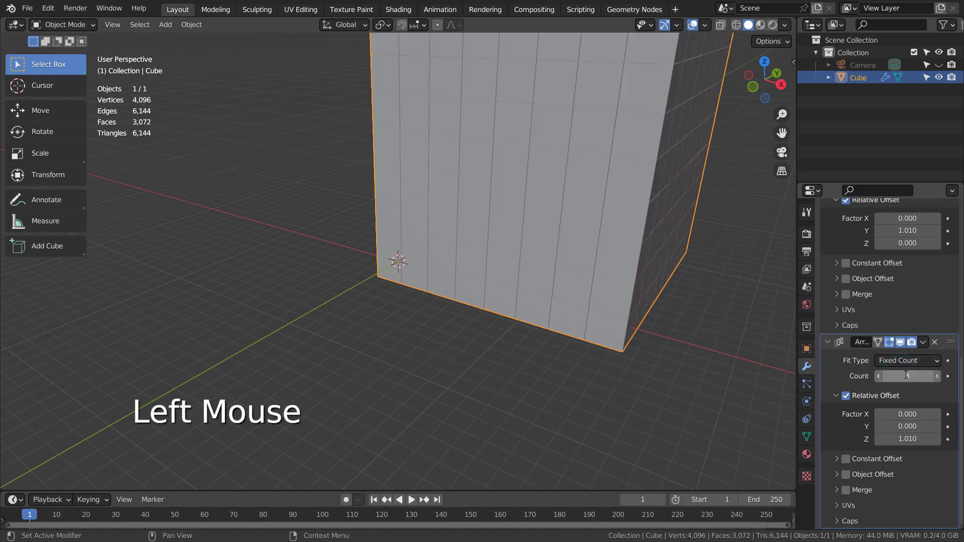
Frame the view on the finished 8×8×8 block and look it over
mouse_move(684, 236)
middle_mouse_down()
mouse_move(593, 263)
mouse_move(508, 257)
mouse_move(696, 254)
middle_mouse_up()
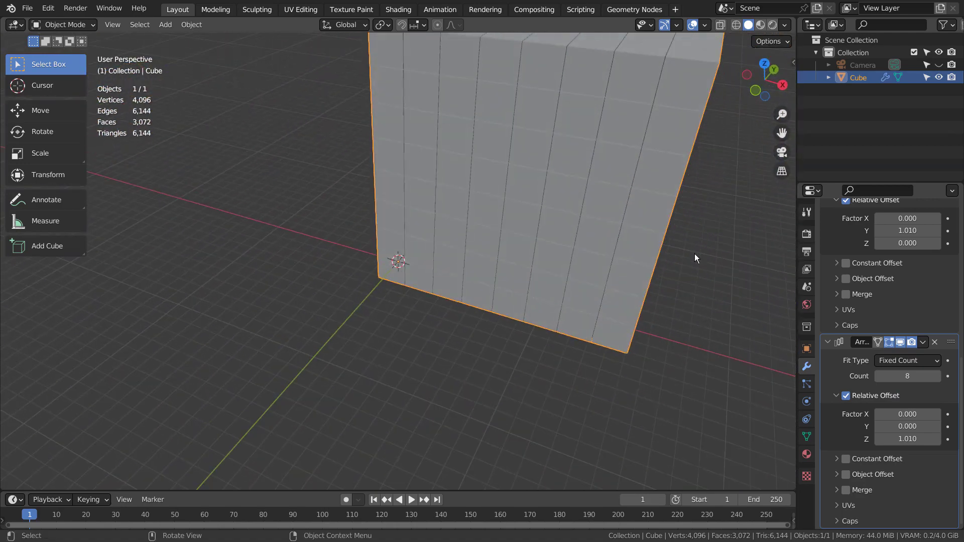
key("KP_Decimal")
scroll(695, 254, "down", 1)
scroll(676, 250, "down", 2)
mouse_move(673, 294)
middle_mouse_down()
mouse_move(647, 342)
mouse_move(646, 288)
mouse_move(526, 338)
mouse_move(600, 278)
mouse_move(645, 274)
mouse_move(548, 312)
mouse_move(554, 321)
middle_mouse_up()
scroll(849, 329, "up", 3)
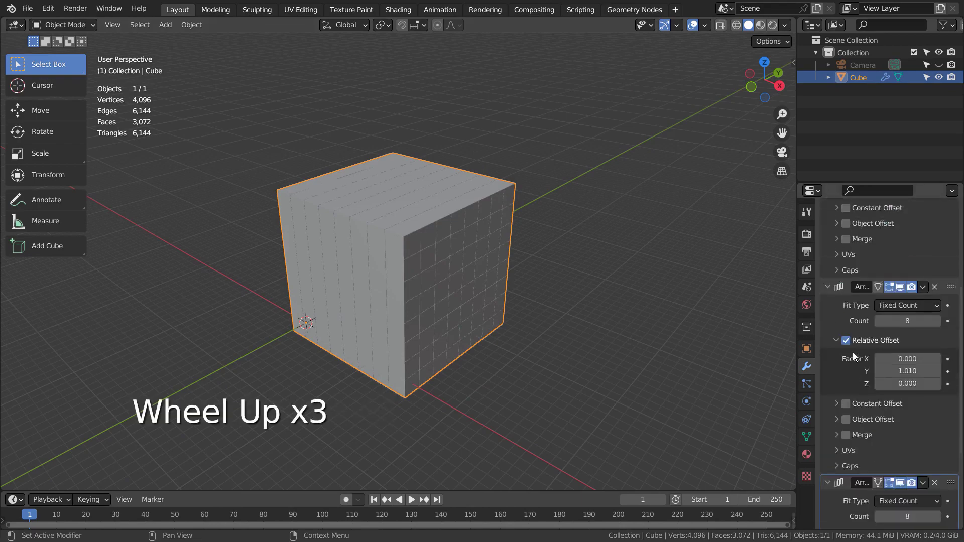
scroll(853, 353, "up", 2)
Apply all three Array modifiers to the cube's mesh
left_click(820, 251)
key("ctrl+a")
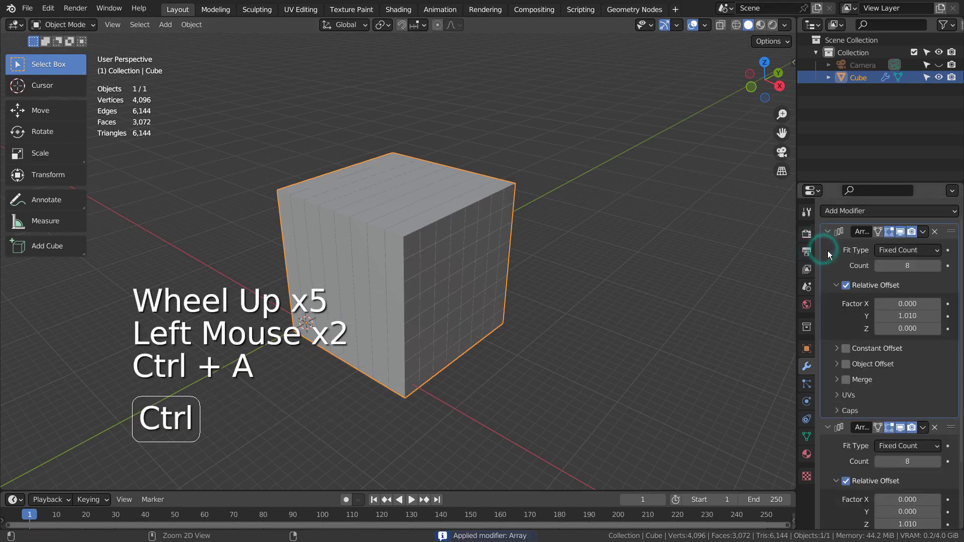
key("ctrl+a")
key("ctrl+a")
Separate the mesh by loose parts into 512 individual cube objects
key("Tab")
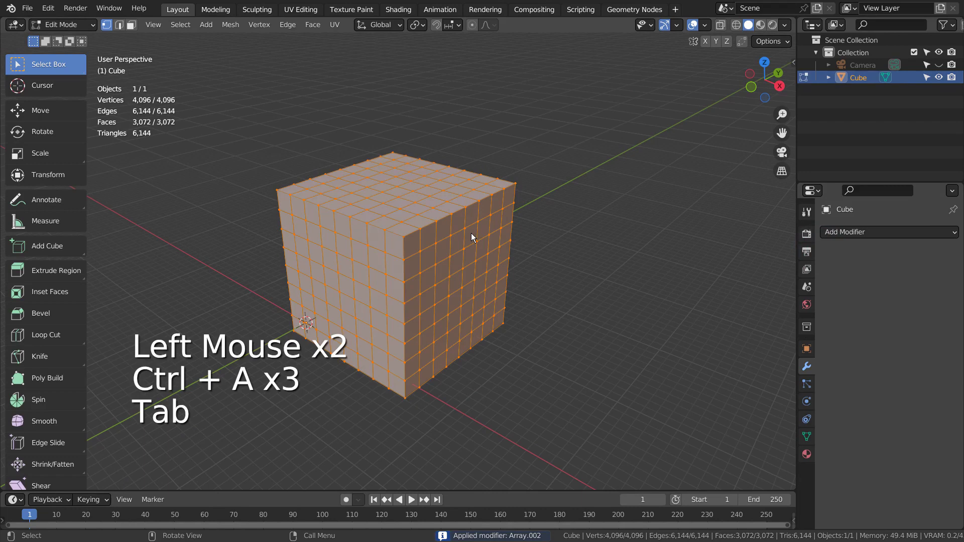
key("3")
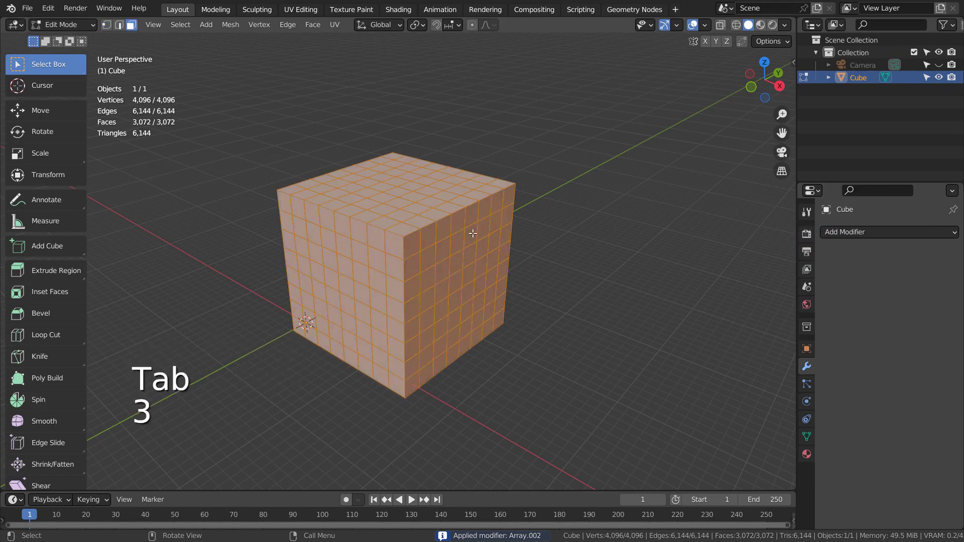
key("p")
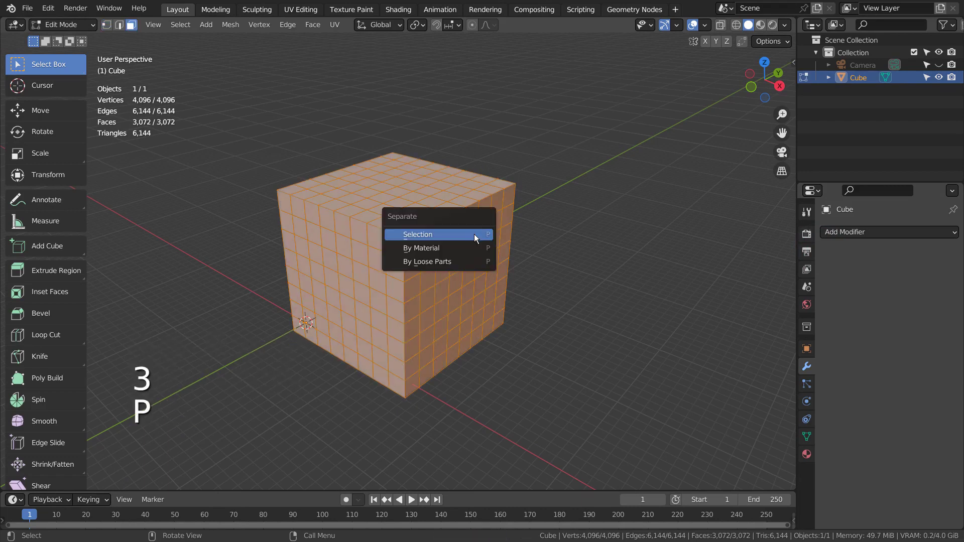
left_click(440, 263)
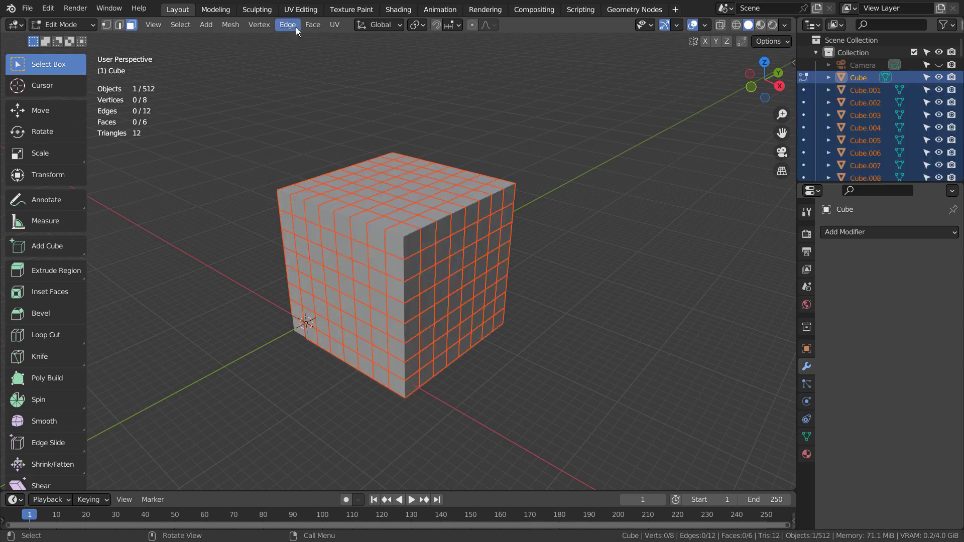
key("Tab")
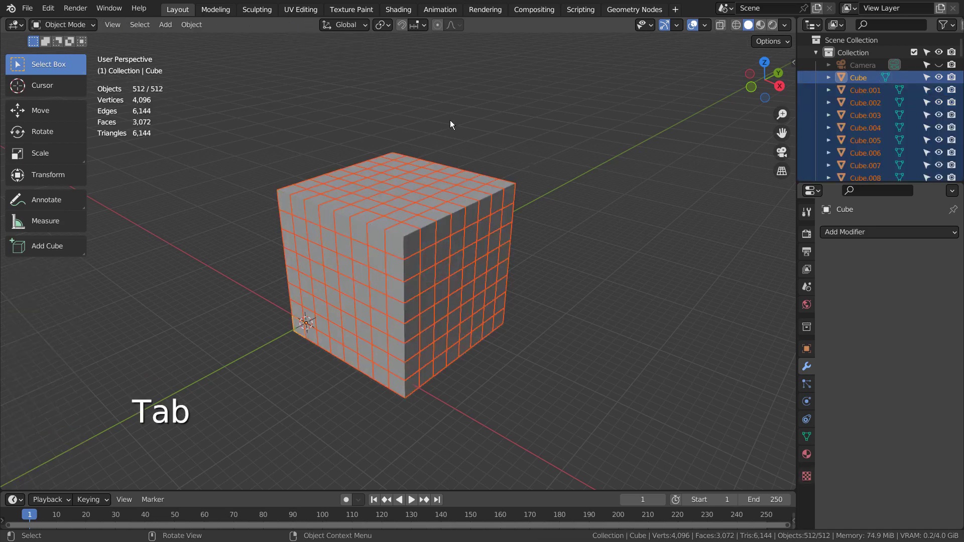
Set each cube's origin to its geometry and move all cubes into new Collection 2
left_click(191, 24)
mouse_move(213, 51)
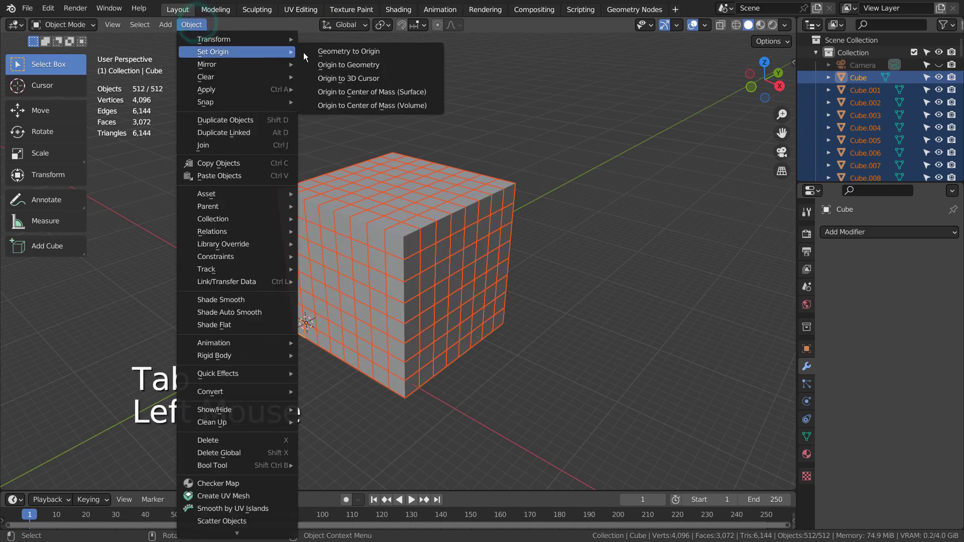
left_click(377, 66)
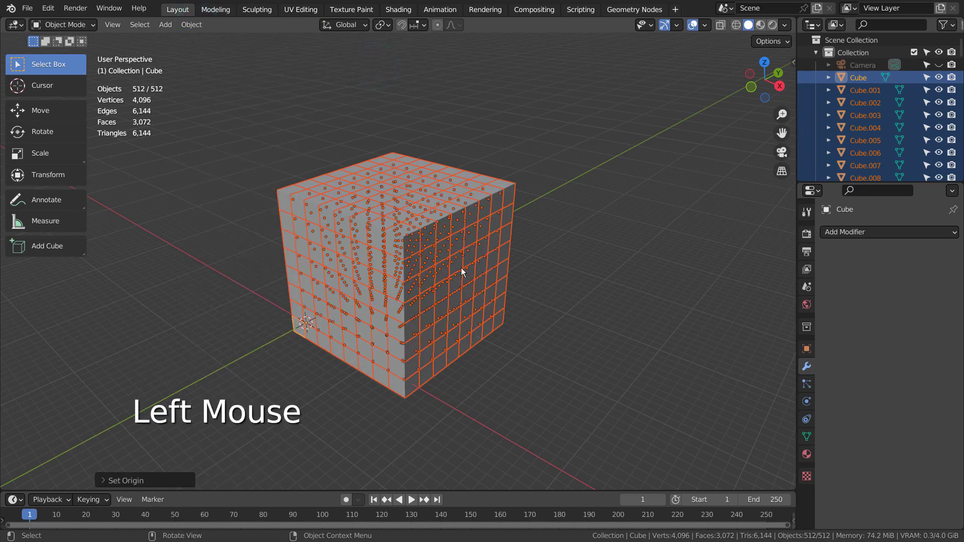
key("m")
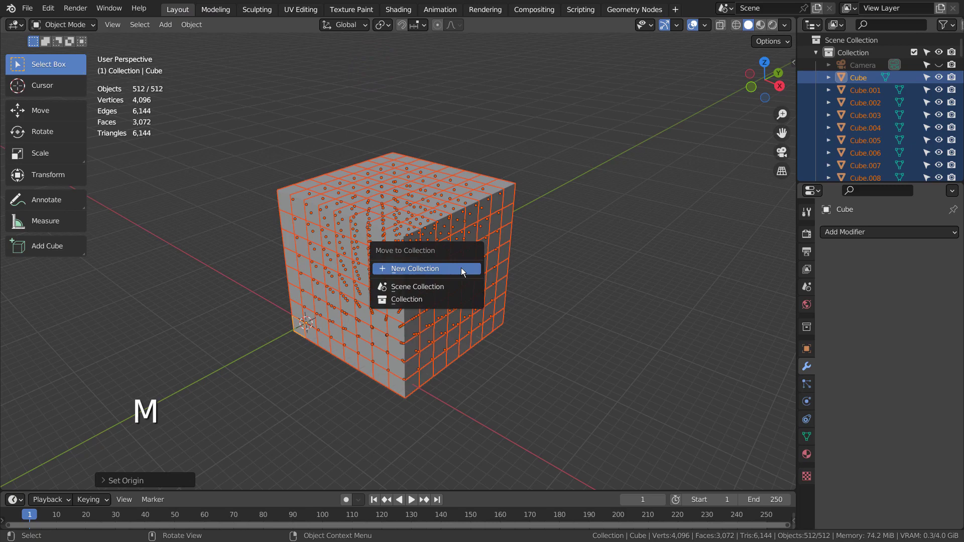
left_click(459, 268)
left_click(469, 301)
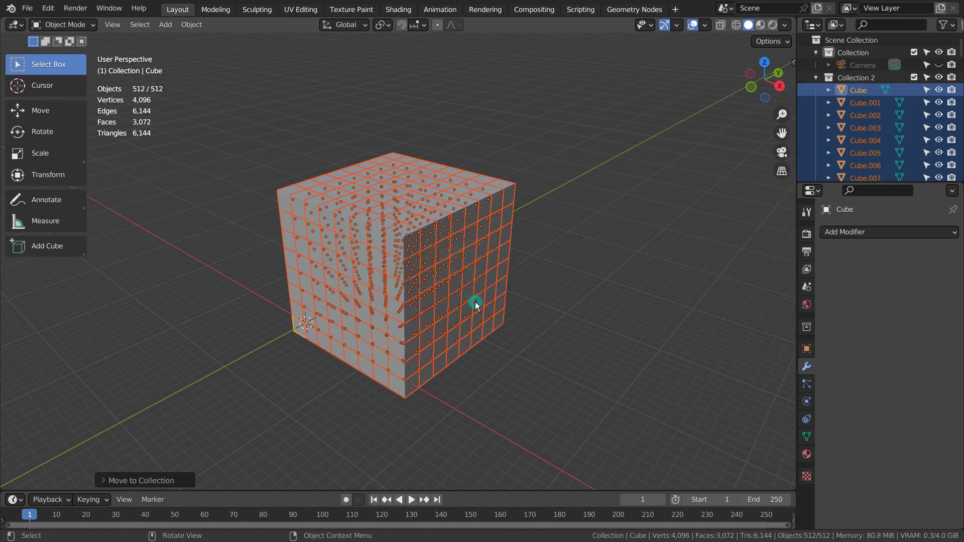
Deselect the cubes and switch to top view in wireframe display
left_click(580, 301)
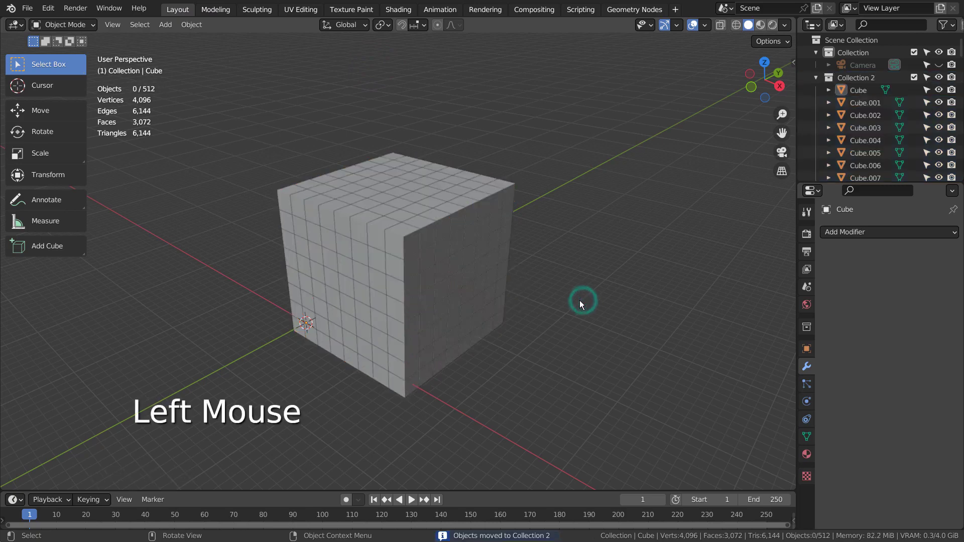
key("KP_7")
key("shift")
key("shift+z")
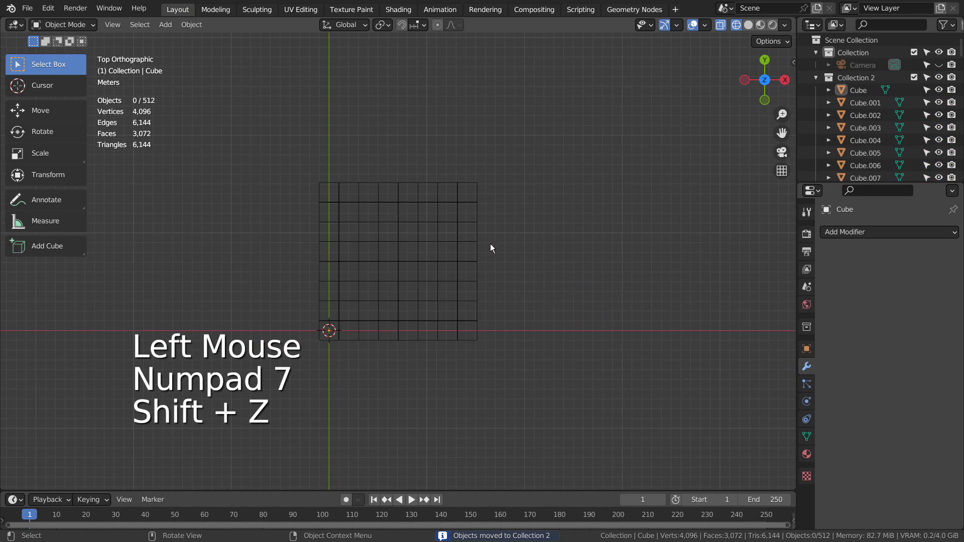
Select all 512 cubes of the grid in edit mode with see-through wireframe display
key("3")
key("Tab")
left_click(471, 241)
left_click(532, 233)
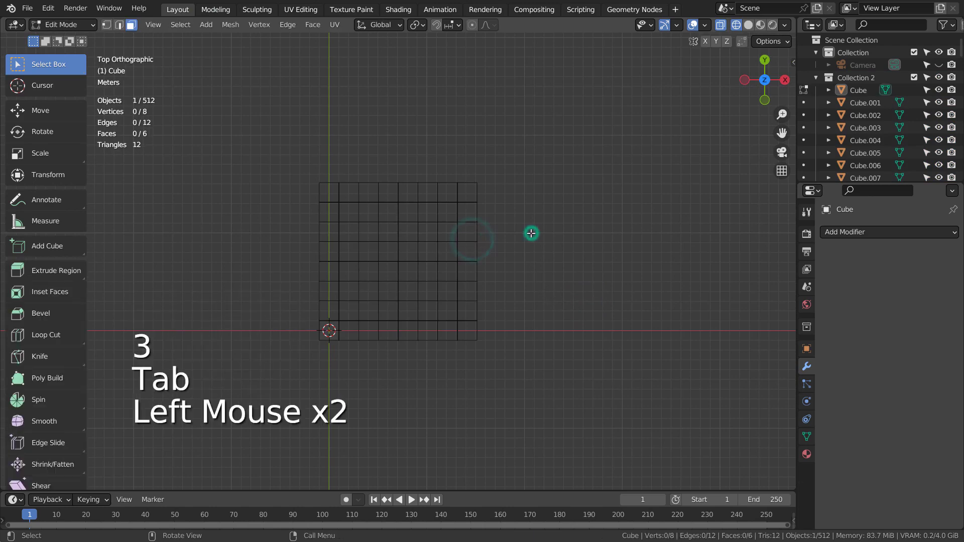
key("Tab")
left_click_drag(268, 155, 581, 366)
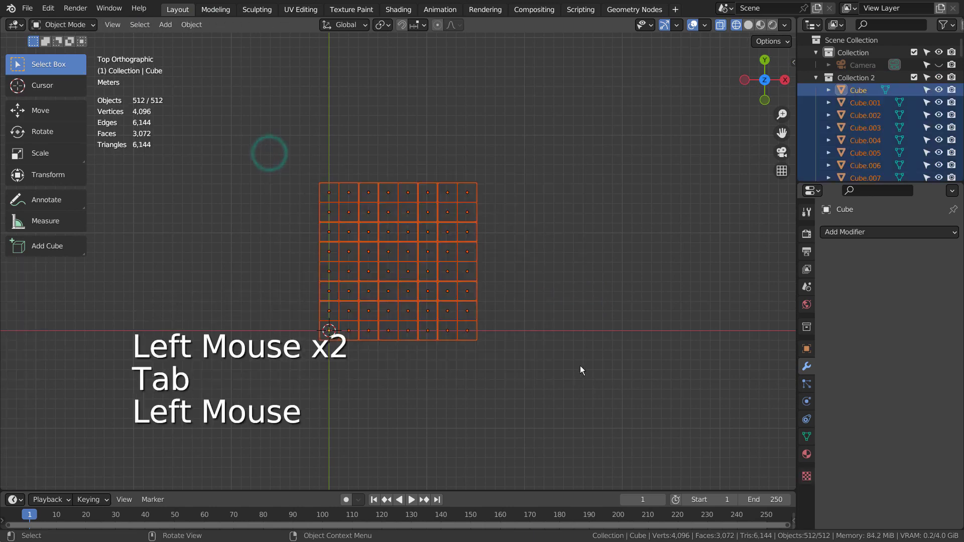
key("Tab")
key("Tab")
key("shift+z")
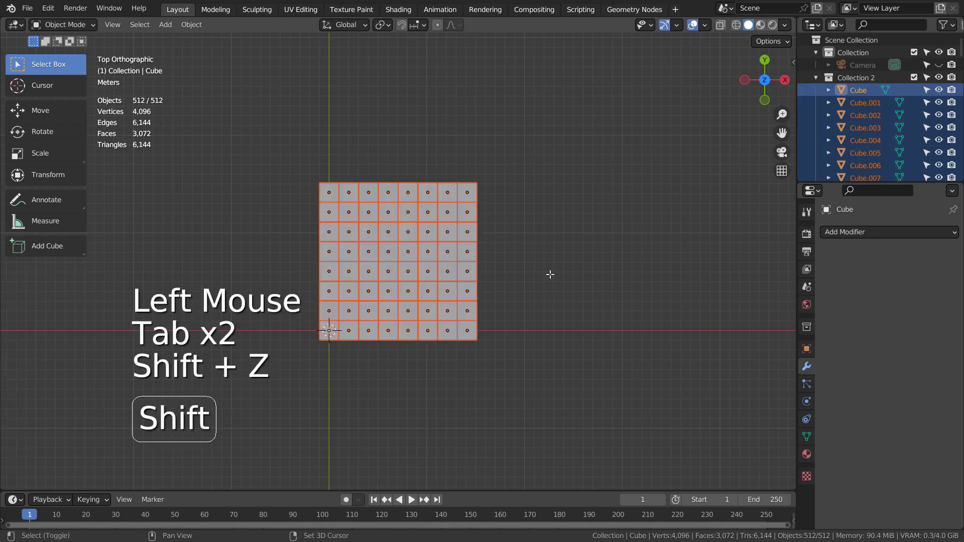
key("shift+z")
Box-select the inner block of 288 cubes and try an 8 m drop, then undo it
left_click(553, 255)
key("b")
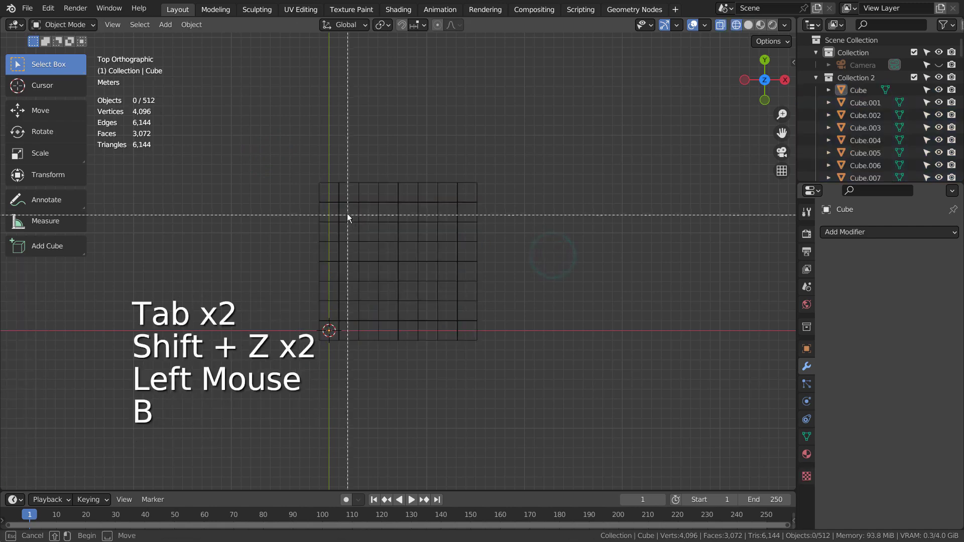
left_click_drag(342, 206, 453, 313)
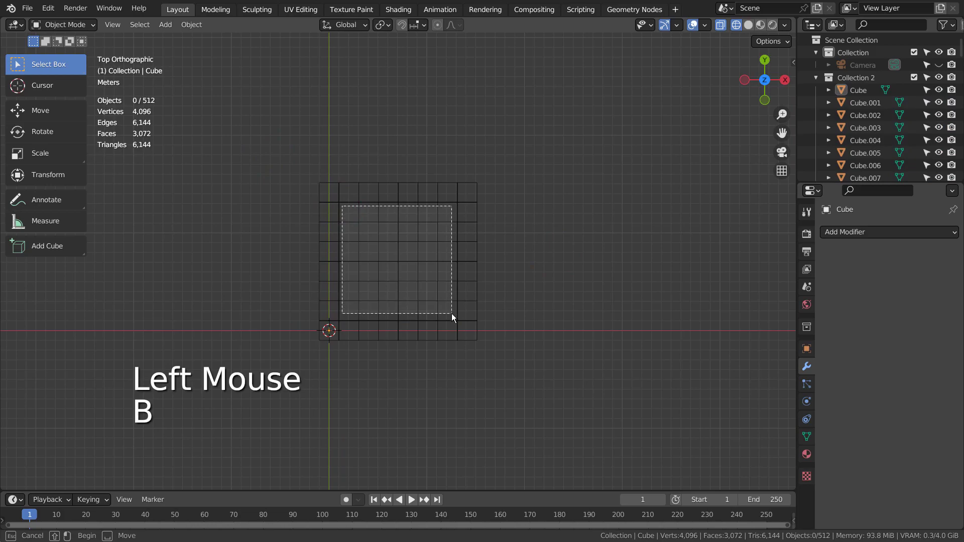
mouse_move(461, 315)
middle_mouse_down()
mouse_move(553, 291)
mouse_move(556, 262)
mouse_move(591, 251)
mouse_move(693, 248)
mouse_move(596, 265)
middle_mouse_up()
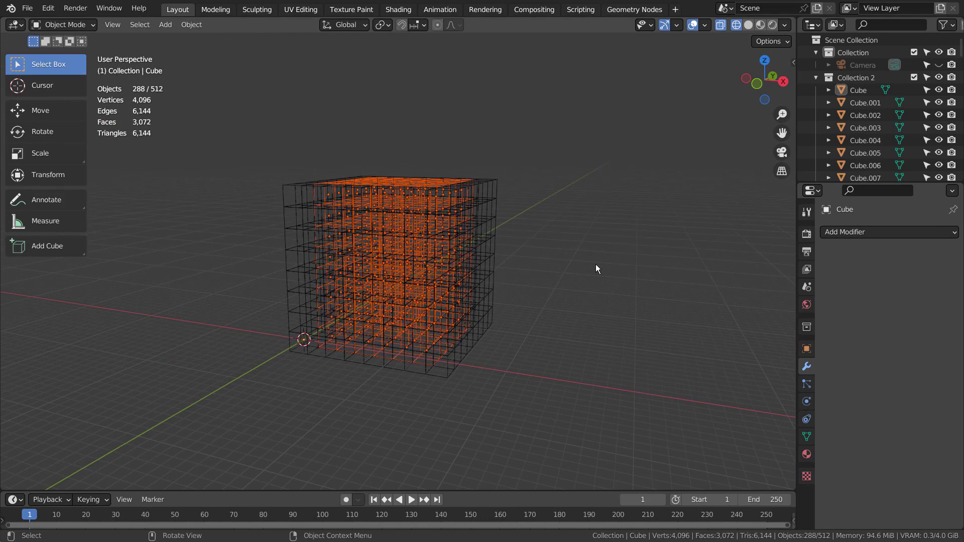
key("g")
key("z")
key("8")
key("minus")
type("D: [-(8)] = -8 m (8 m) along global Z")
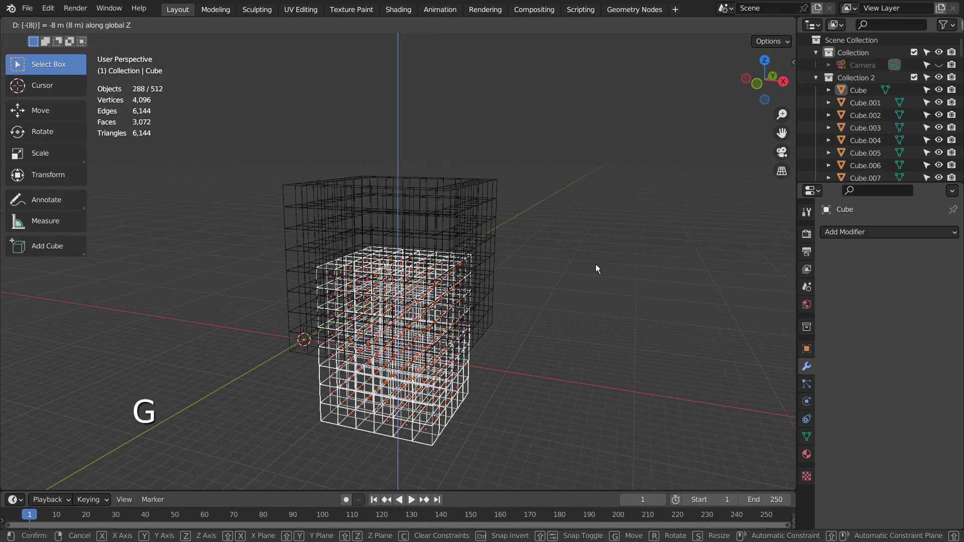
key("Return")
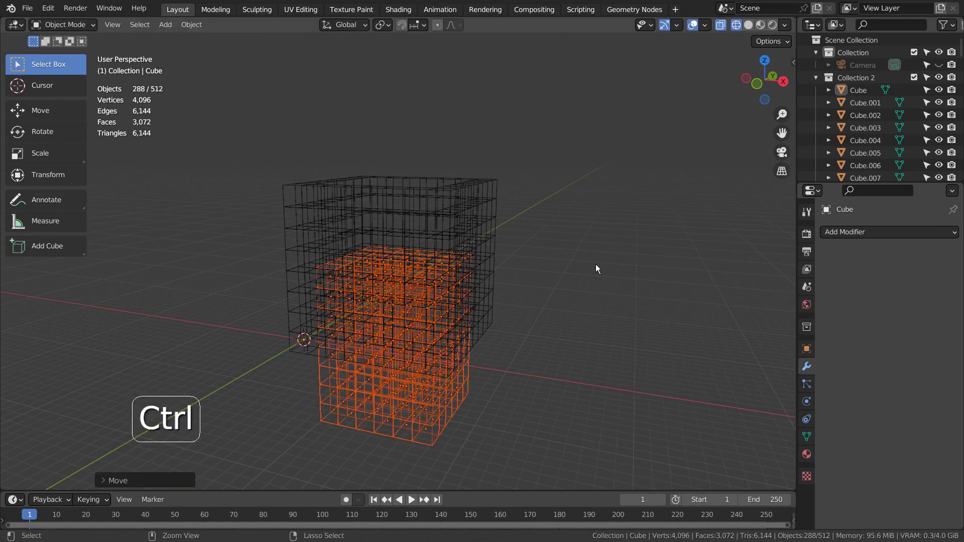
key("ctrl+z")
Lower the inner block 12 m along Z to hollow out the structure inside the outer wall
key("g")
key("z")
key("minus")
key("1")
key("2")
type("D: [-(12|)] = -12 m (12 m) along global Z")
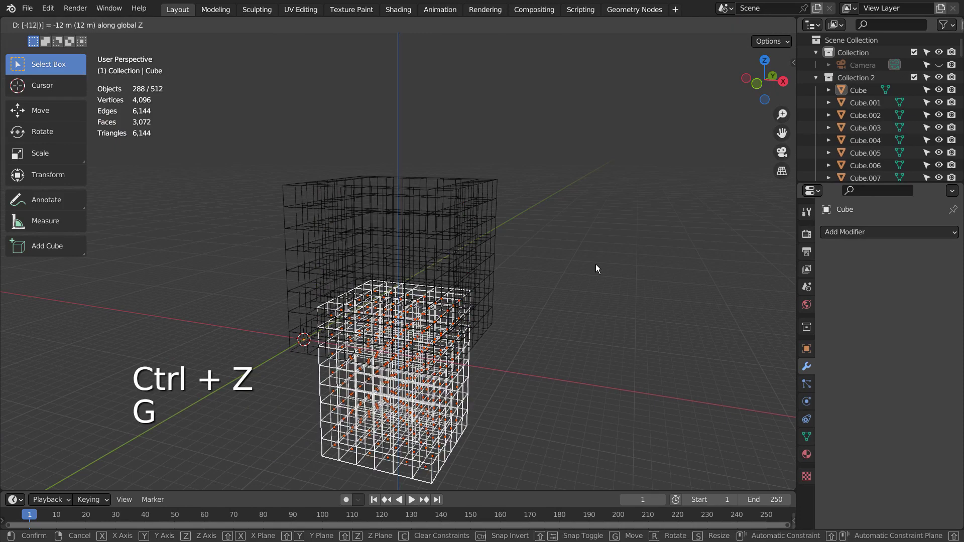
key("Return")
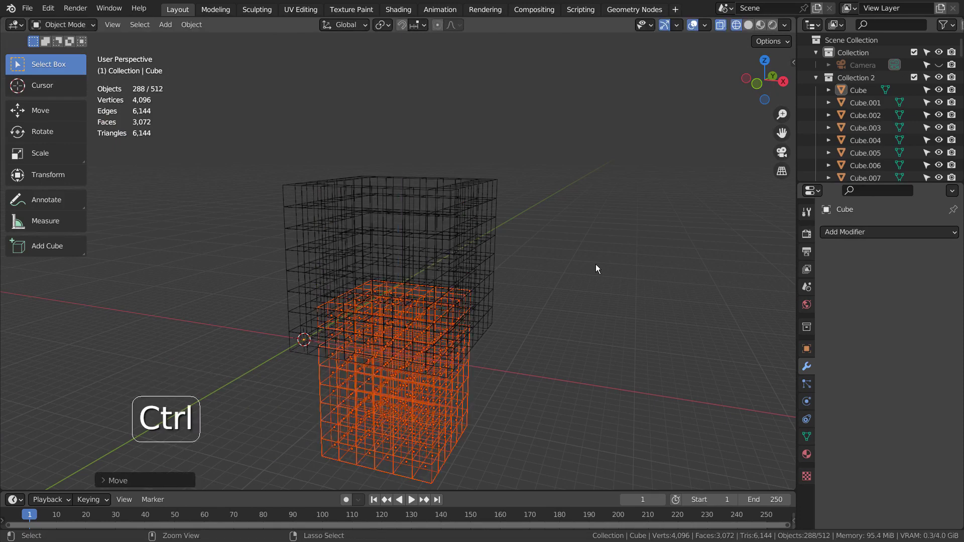
key("ctrl+z")
key("g")
key("z")
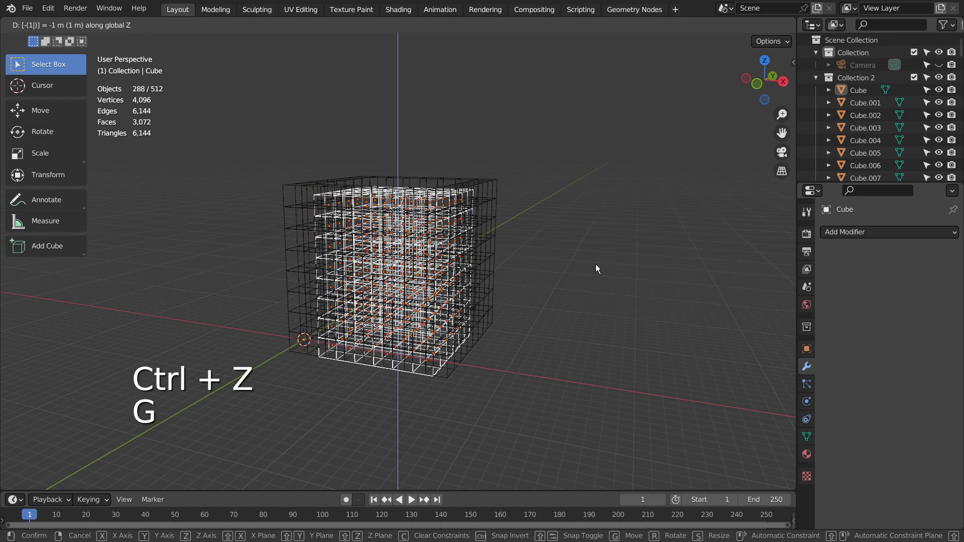
key("minus")
key("1")
key("2")
key("Return")
Inspect the hollowed block from the front, in perspective and from the top in solid display
key("KP_1")
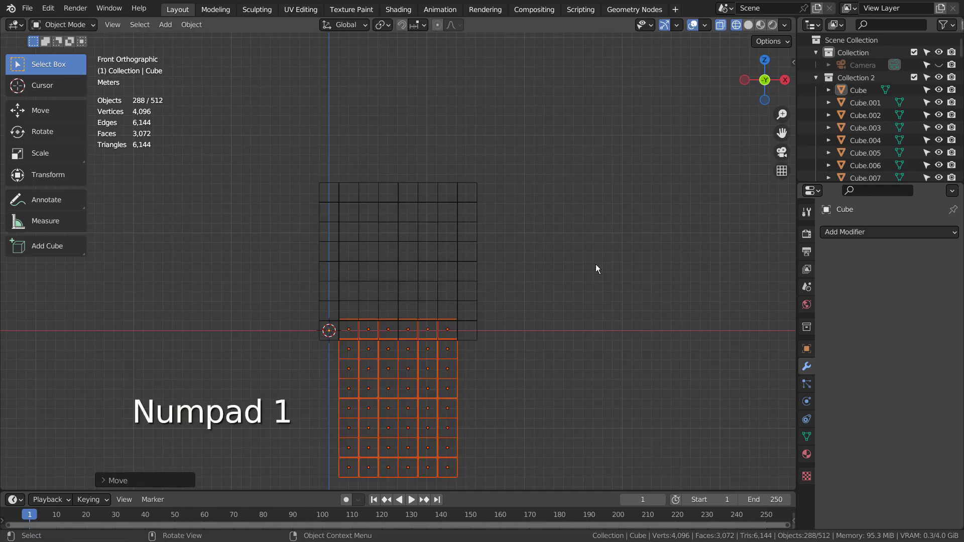
key("shift+z")
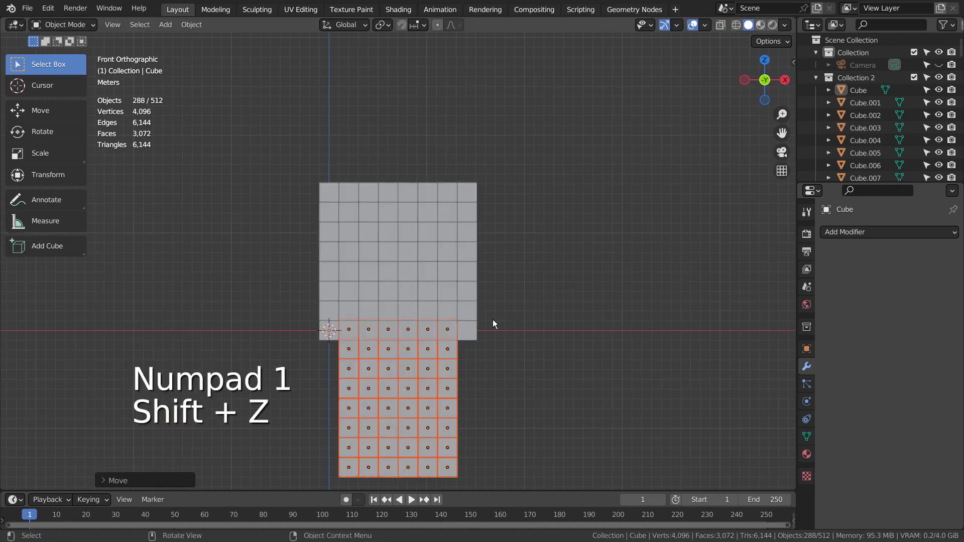
mouse_move(546, 327)
middle_mouse_down()
mouse_move(478, 437)
mouse_move(558, 437)
middle_mouse_up()
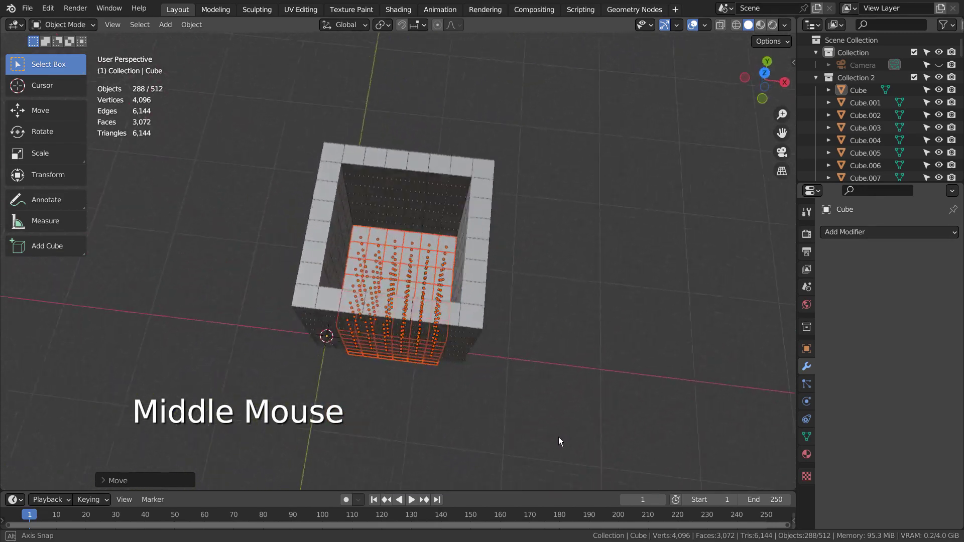
key("KP_1")
key("KP_7")
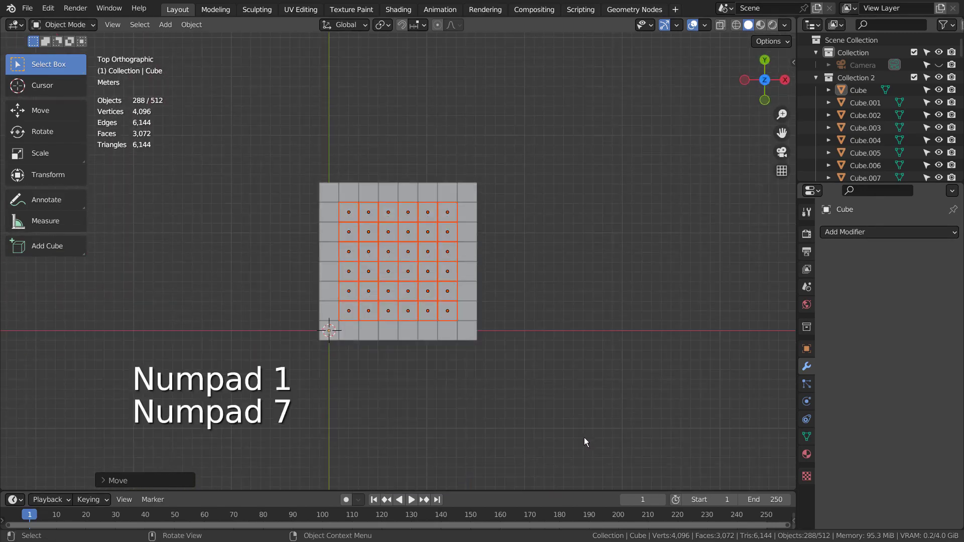
Raise a 3 by 3 group of columns near the top-left of the grid
left_click(578, 282)
key("shift+z")
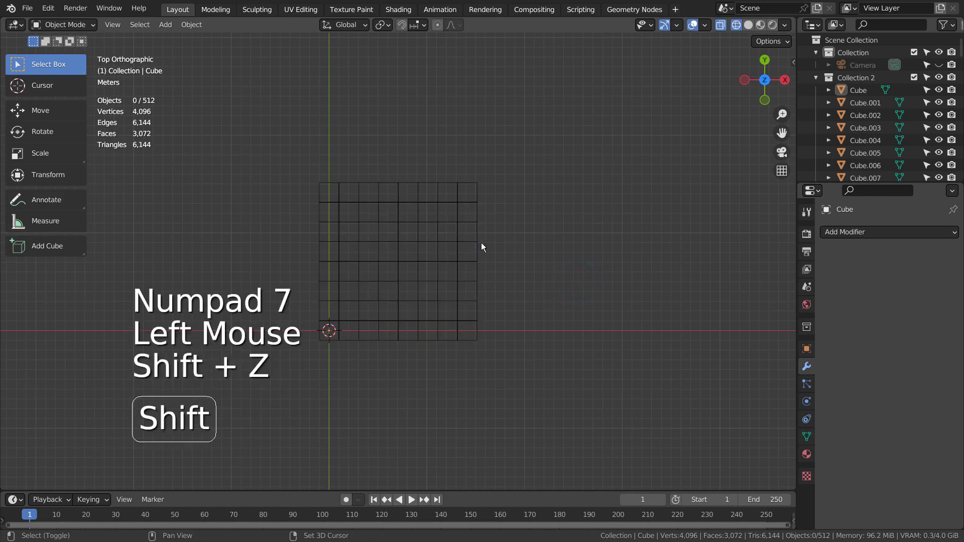
left_click(546, 210)
key("b")
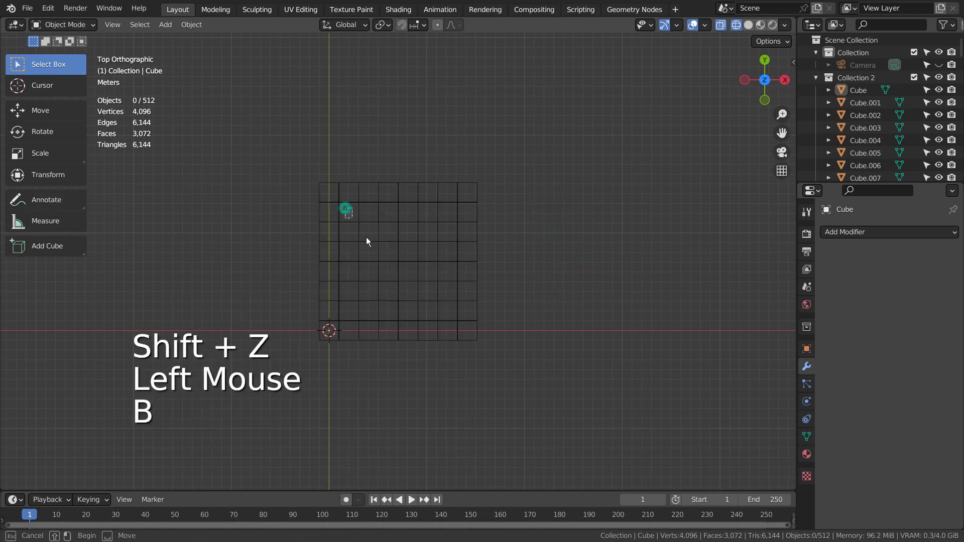
left_click_drag(390, 261, 393, 257)
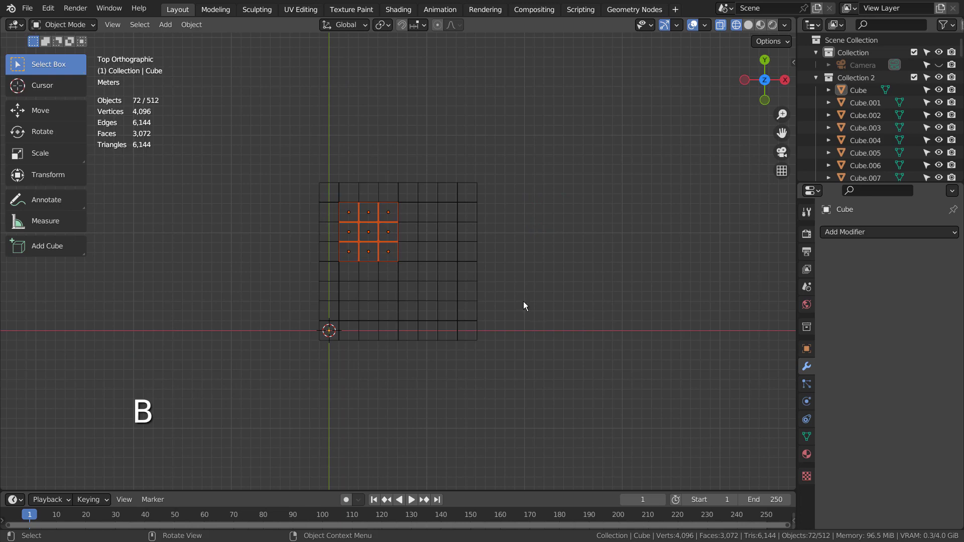
middle_click_drag(628, 366, 643, 315)
key("g")
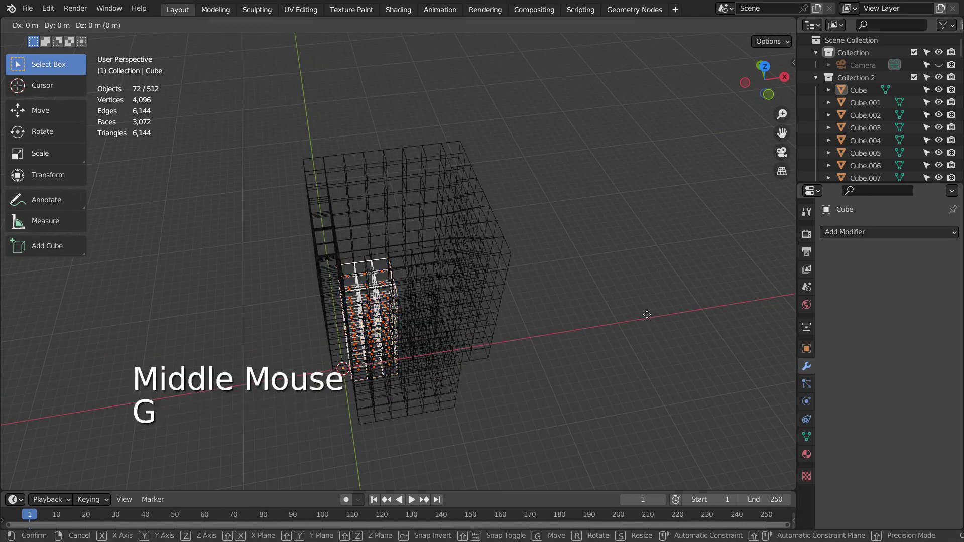
key("z")
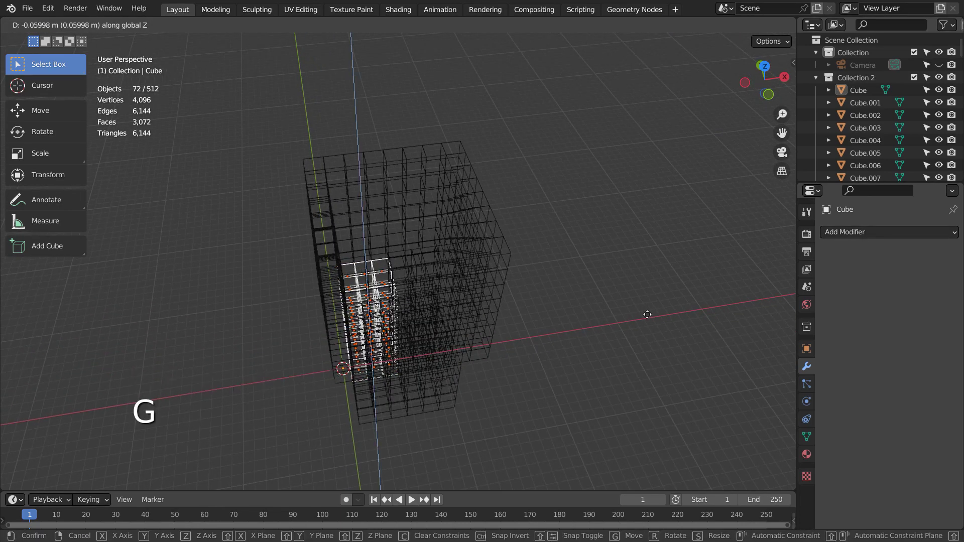
left_click(647, 315)
Set a new height for a block of cubes near the grid's right side, undoing an oversized move
key("KP_7")
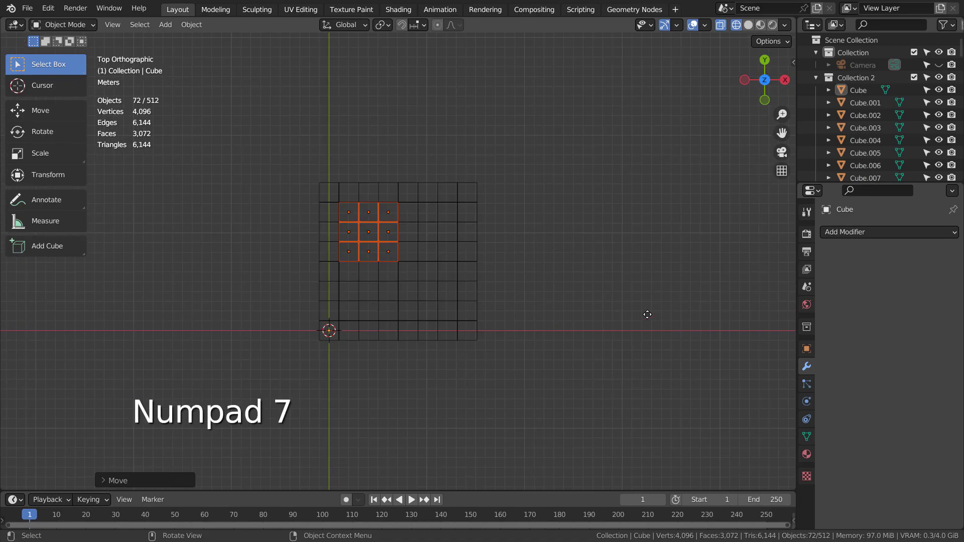
left_click(635, 313)
key("b")
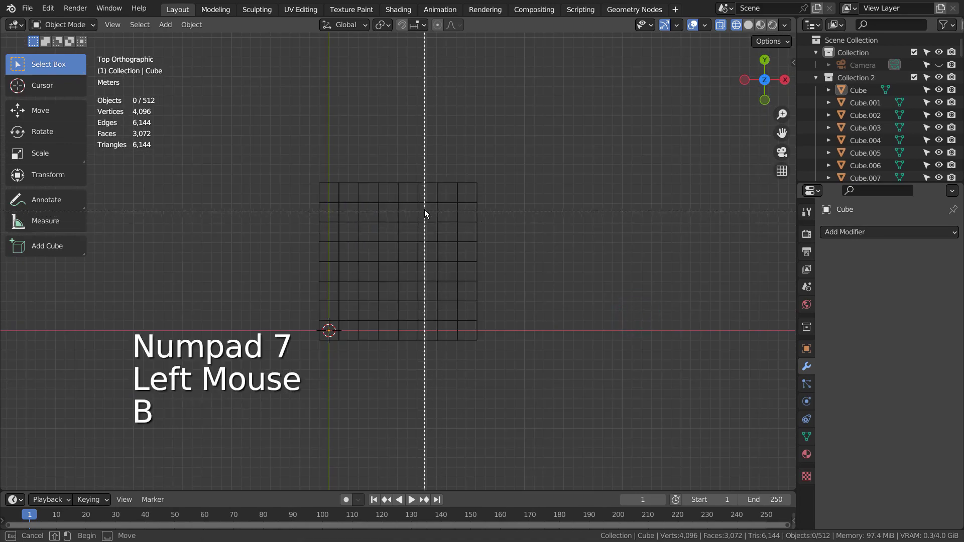
left_click_drag(423, 207, 455, 257)
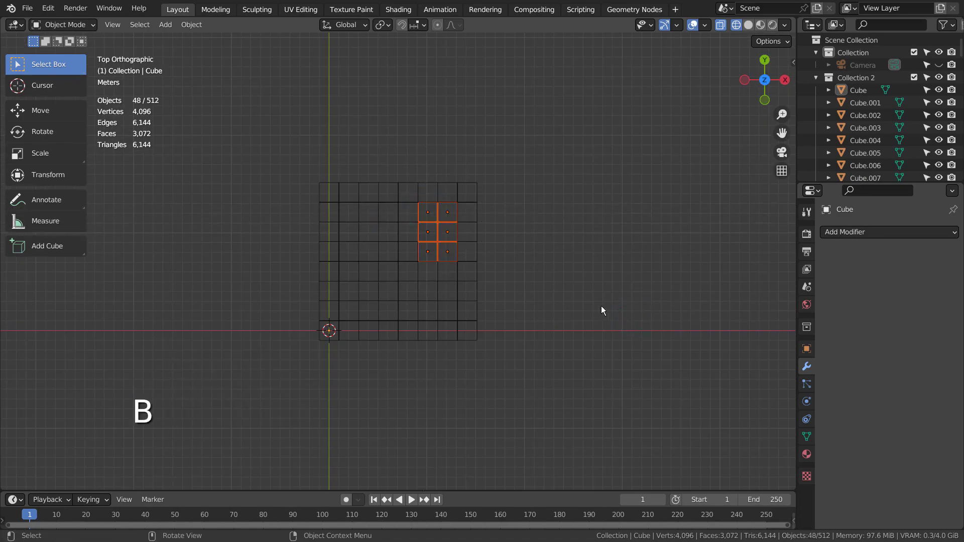
mouse_move(601, 307)
middle_mouse_down()
mouse_move(658, 339)
mouse_move(675, 304)
middle_mouse_up()
type("gz78")
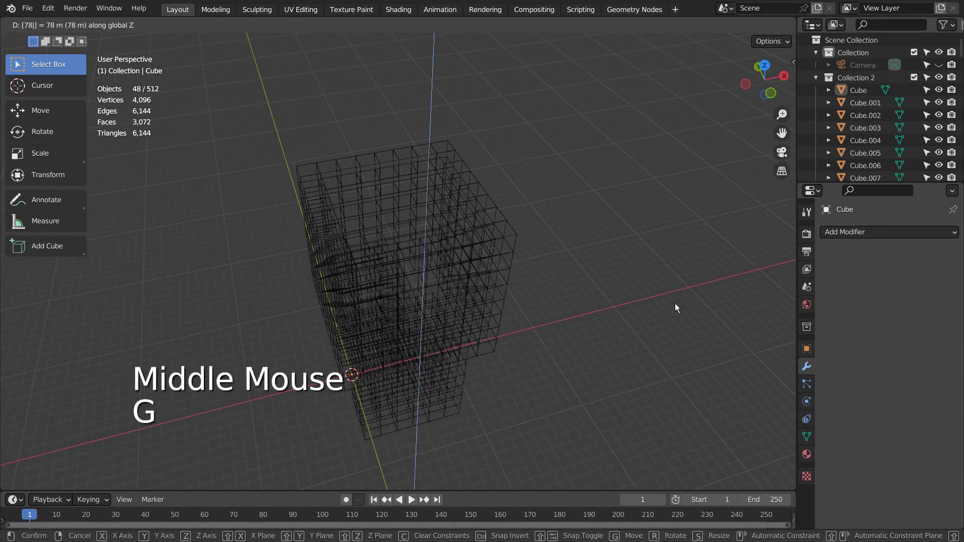
key("Return")
key("ctrl+z")
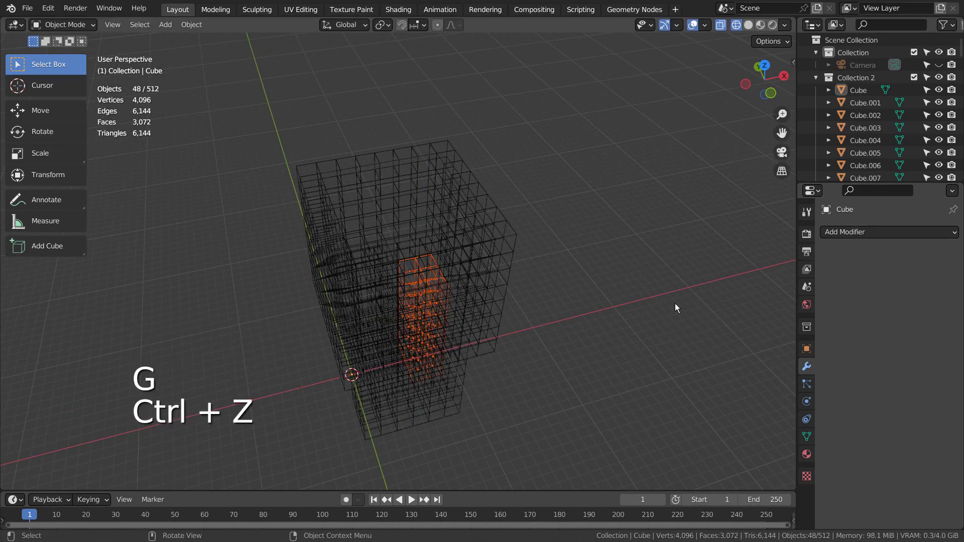
key("g")
key("z")
left_click(675, 304)
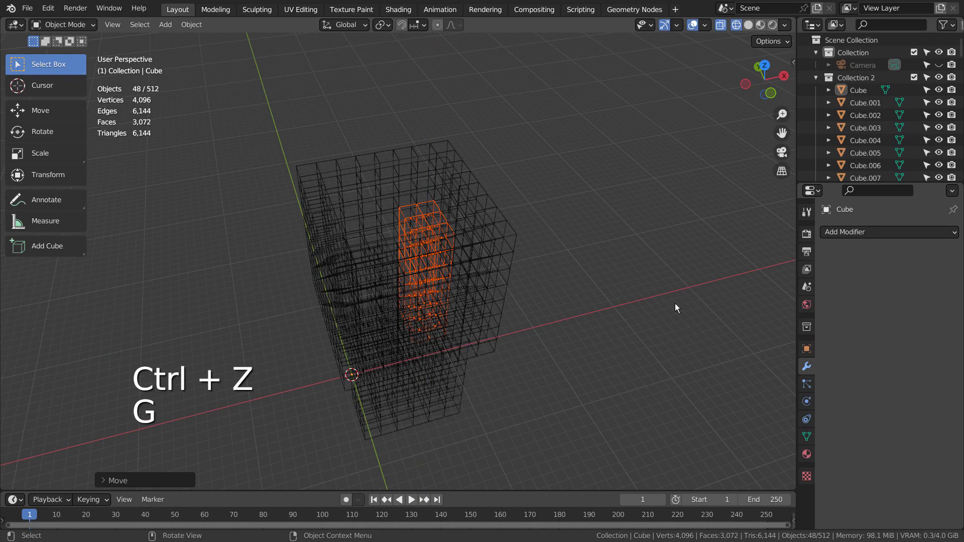
Move a block of cubes in the lower middle of the grid to a new height
middle_click_drag(676, 304, 638, 283)
key("KP_1")
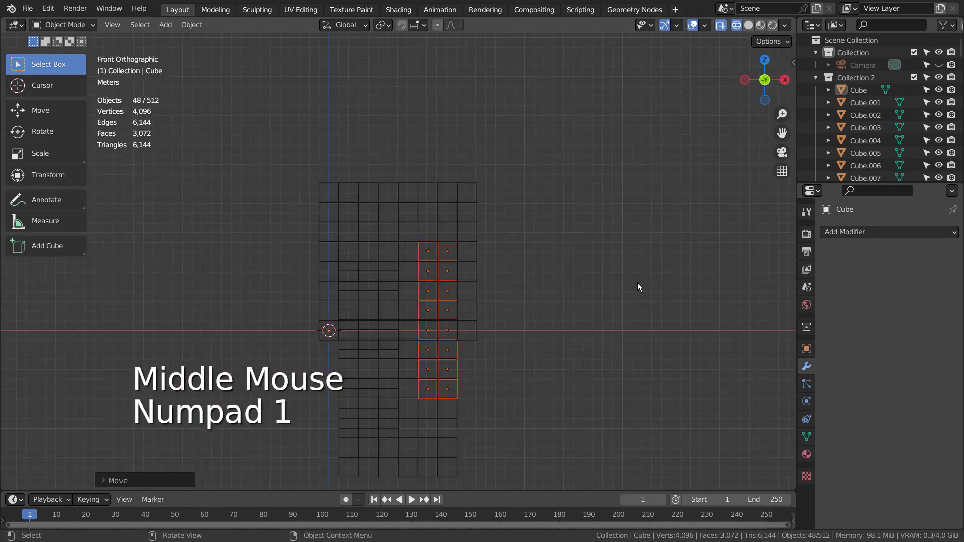
key("KP_7")
left_click(637, 282)
key("b")
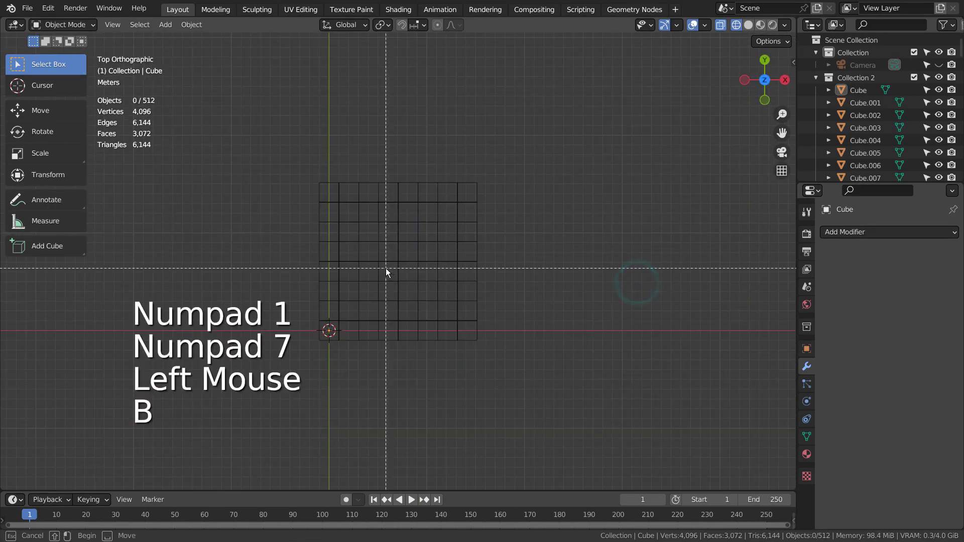
left_click_drag(379, 265, 430, 314)
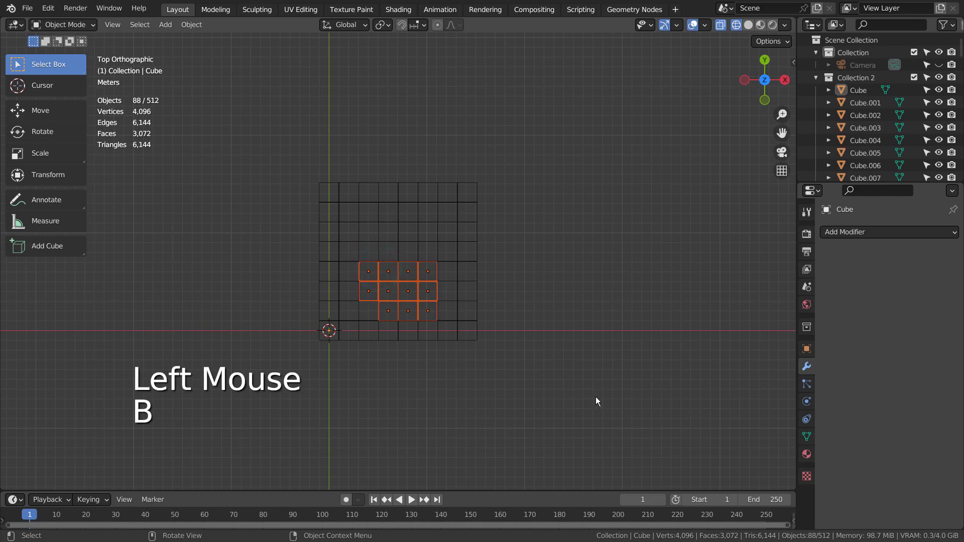
middle_click_drag(596, 397, 648, 304)
key("g")
key("z")
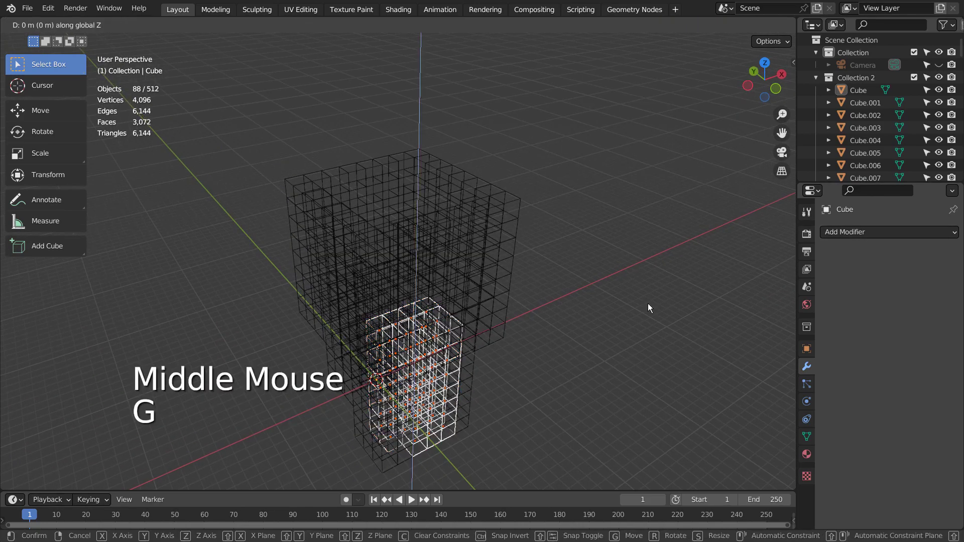
left_click(649, 304)
Select another group of cubes and start shifting its height
key("KP_1")
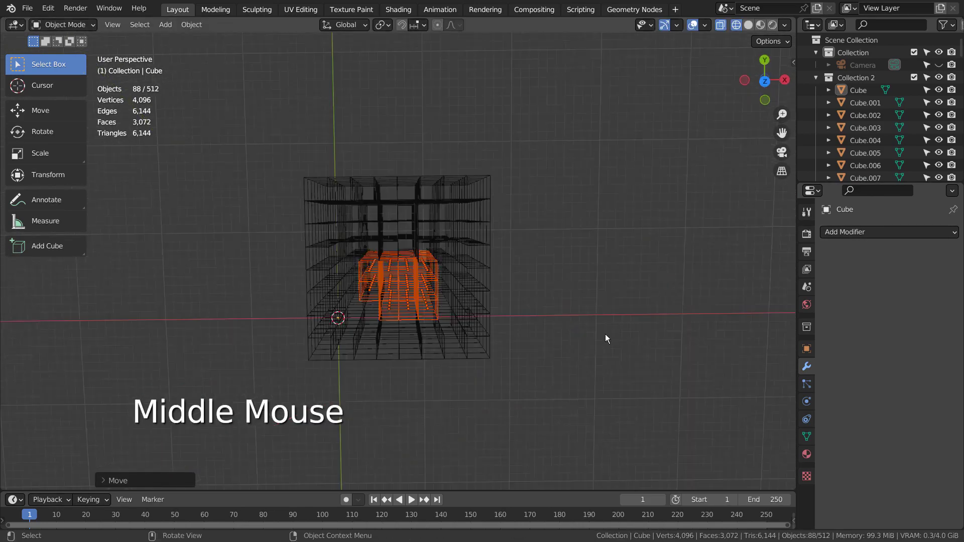
key("KP_7")
left_click(604, 334)
key("b")
left_click_drag(391, 283, 453, 317)
middle_click_drag(600, 376, 689, 300)
key("g")
key("KP_1")
Move a block of cubes near the bottom of the grid to a new height
key("KP_7")
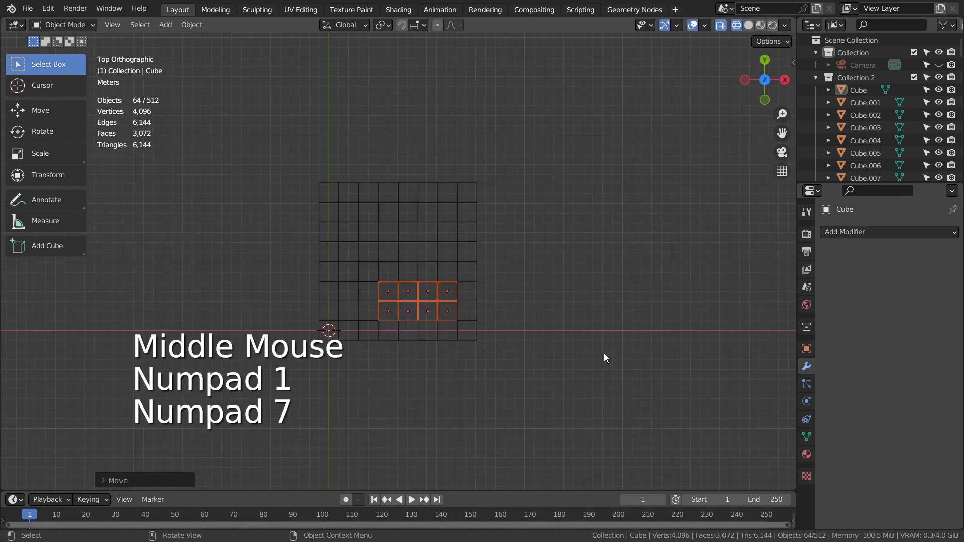
left_click(604, 353)
key("b")
left_click_drag(364, 230, 419, 282)
mouse_move(603, 355)
middle_mouse_down()
mouse_move(655, 288)
mouse_move(577, 297)
middle_mouse_up()
key("g")
Pick a smaller group of cubes in solid view and set its new height
key("shift+z")
left_click(655, 287)
double_click(423, 278)
key("KP_7")
key("shift+z")
key("b")
left_click_drag(400, 279, 421, 295)
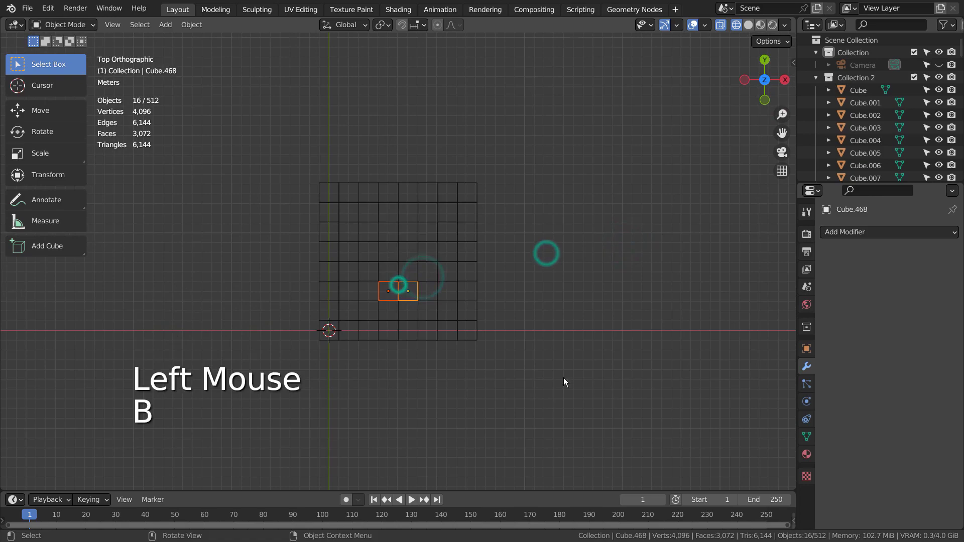
middle_click_drag(564, 378, 650, 272)
left_click(650, 273)
key("shift+z")
Review the structure from front and top and box-select another cube group in solid shading
middle_click_drag(598, 301, 614, 272)
key("KP_1")
key("KP_7")
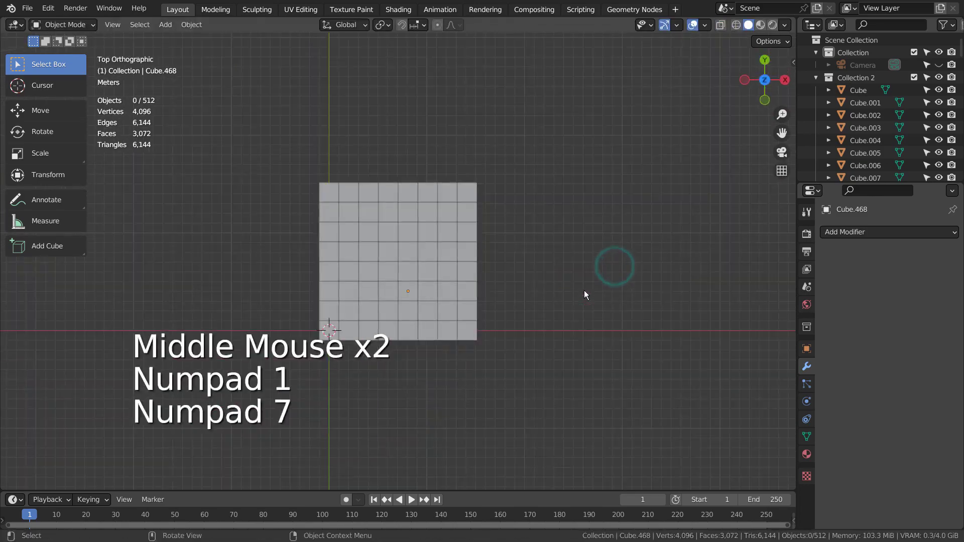
key("shift+z")
key("b")
left_click_drag(424, 225, 452, 257)
key("shift+z")
middle_click_drag(632, 255, 543, 344)
key("shift+z")
key("KP_1")
key("KP_7")
Re-select cubes across the grid in edit mode and begin moving them
key("Tab")
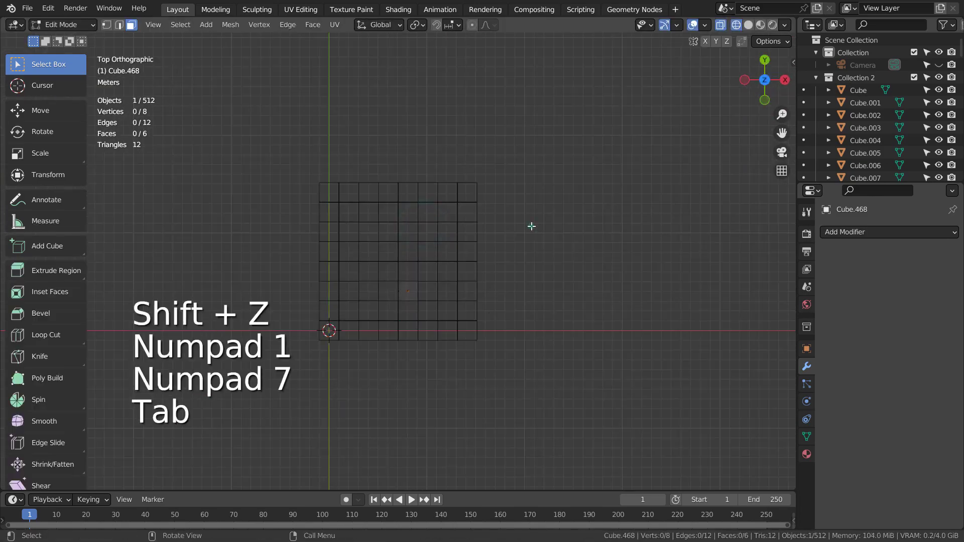
left_click_drag(289, 172, 441, 338)
key("Tab")
key("shift+z")
key("shift+z")
mouse_move(527, 226)
middle_mouse_down()
mouse_move(625, 275)
mouse_move(588, 339)
middle_mouse_up()
key("g")
key("shift+z")
key("shift+z")
Shift the whole cube grid along Z and view the finished stepped structure in perspective
left_click(407, 256)
key("KP_1")
key("KP_7")
key("shift+z")
key("b")
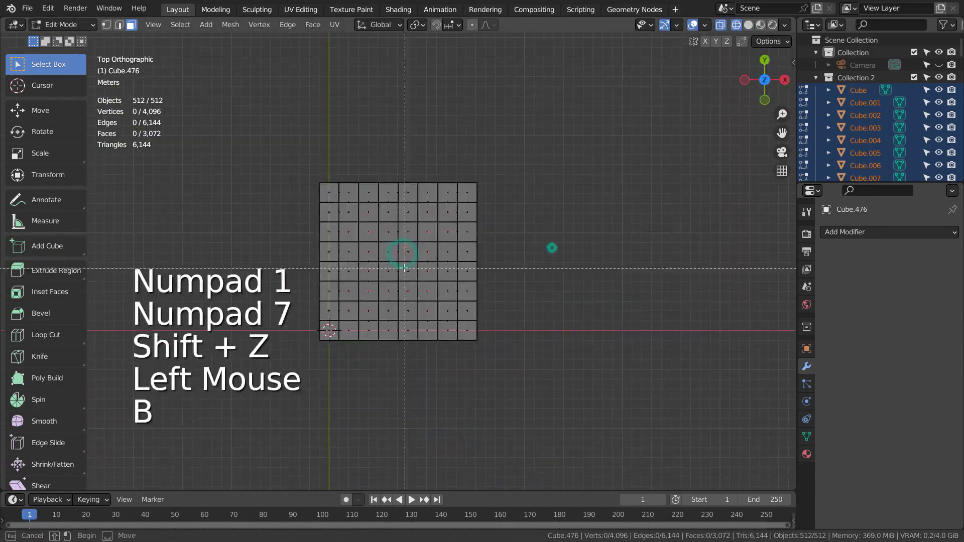
left_click_drag(361, 219, 437, 294)
key("g")
key("z")
left_click(635, 265)
key("shift+z")
mouse_move(552, 249)
middle_mouse_down()
mouse_move(588, 317)
mouse_move(607, 309)
mouse_move(558, 302)
middle_mouse_up()
left_click(587, 316)
scroll(596, 324, "up", 3)
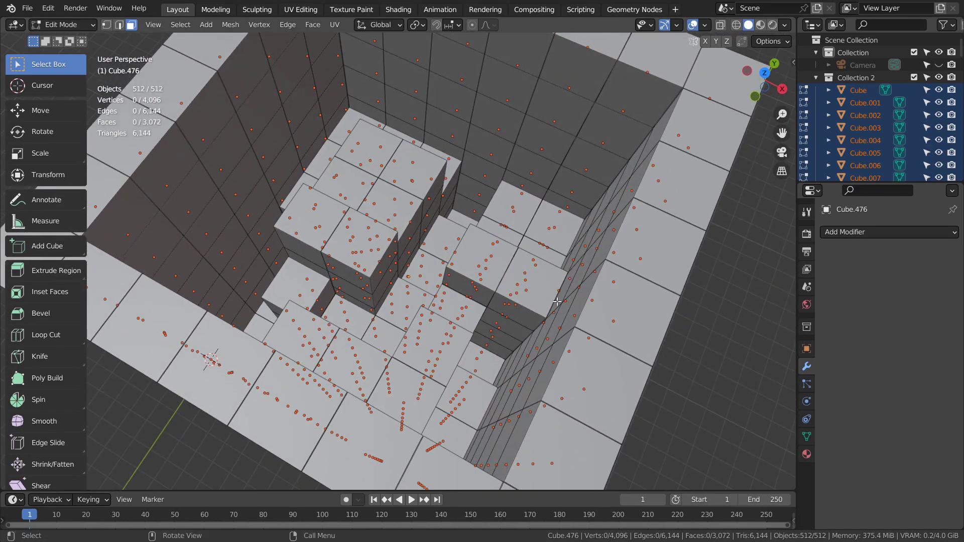
Align the camera to the view and walk it higher and back to look down into the structure
key("ctrl+alt+KP_0")
key("shift+grave")
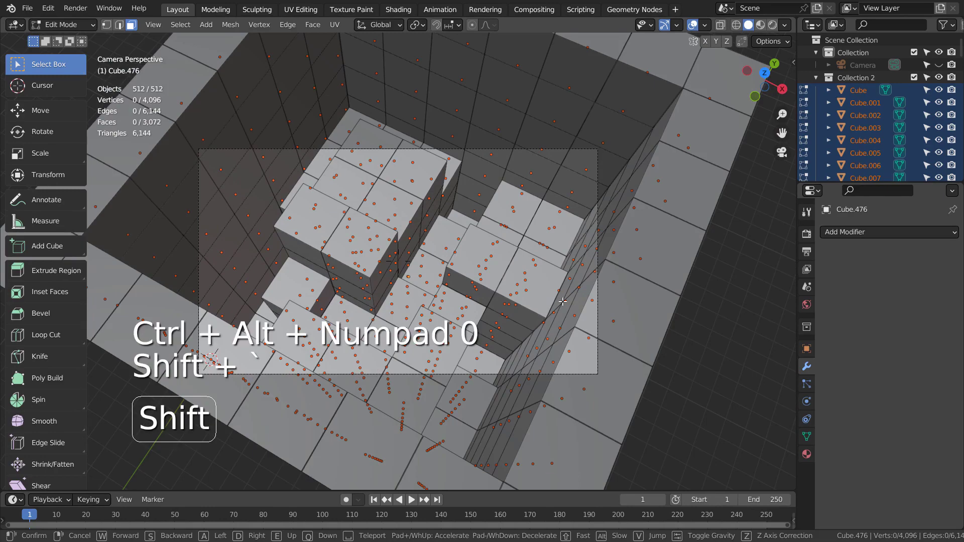
key("shift")
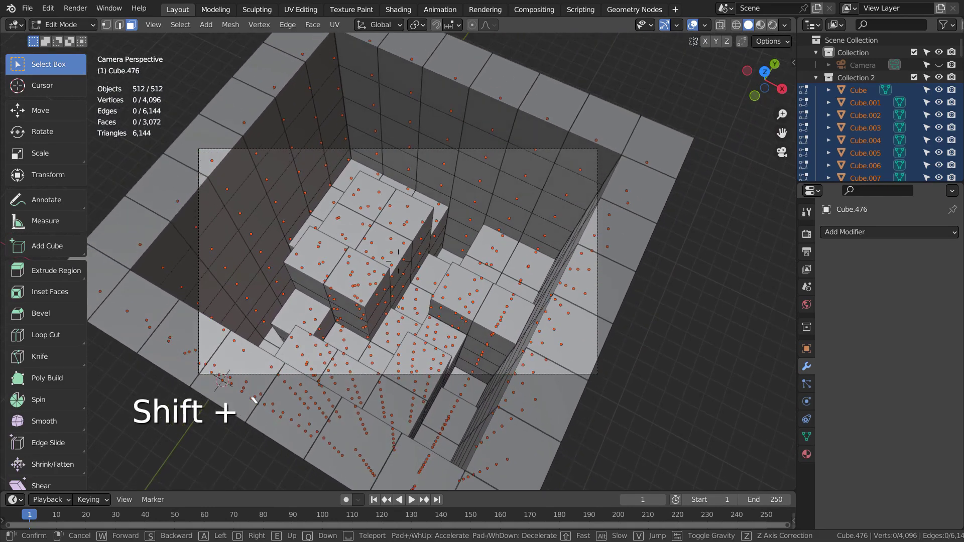
key("shift")
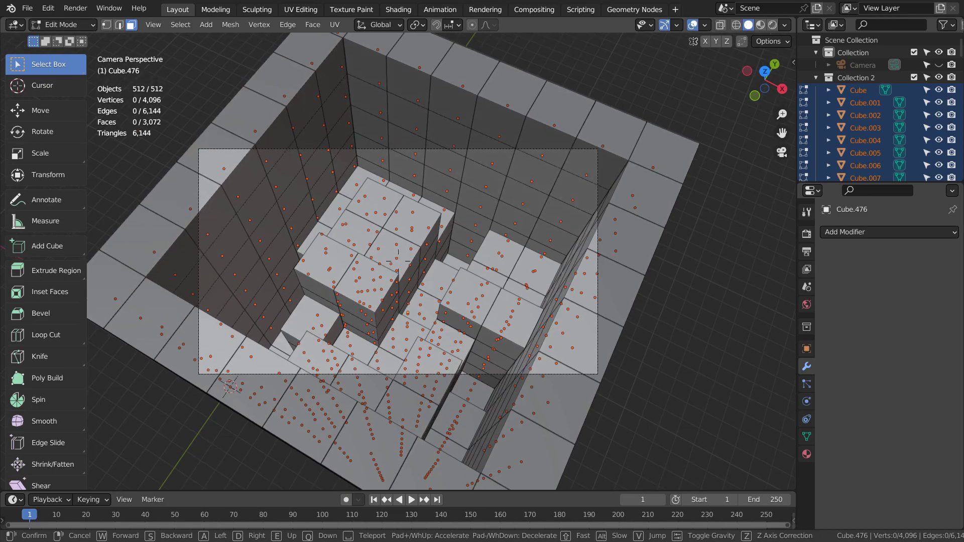
left_click(563, 300)
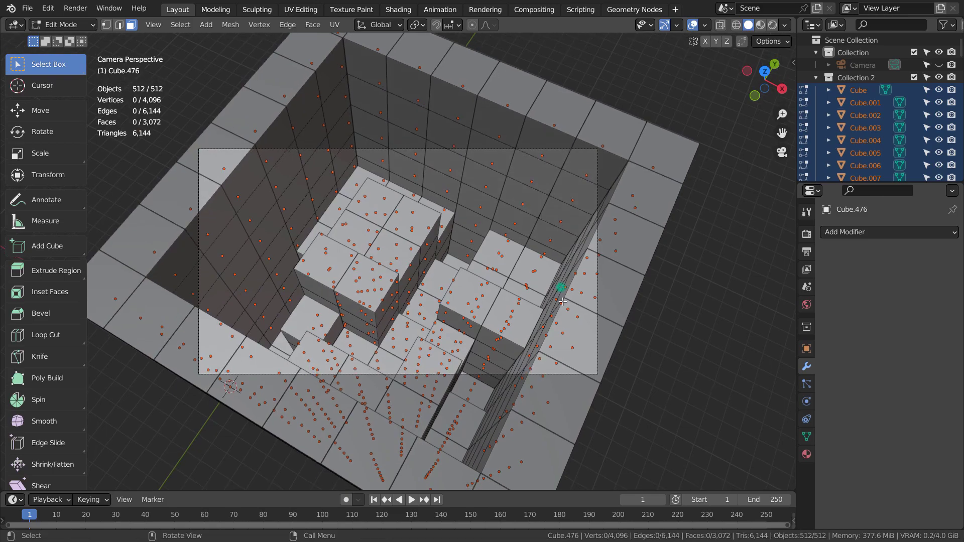
Switch the viewport to Rendered shading, collapse Collection 2 and bring up the Add Mesh list
left_click(773, 25)
left_click(750, 271)
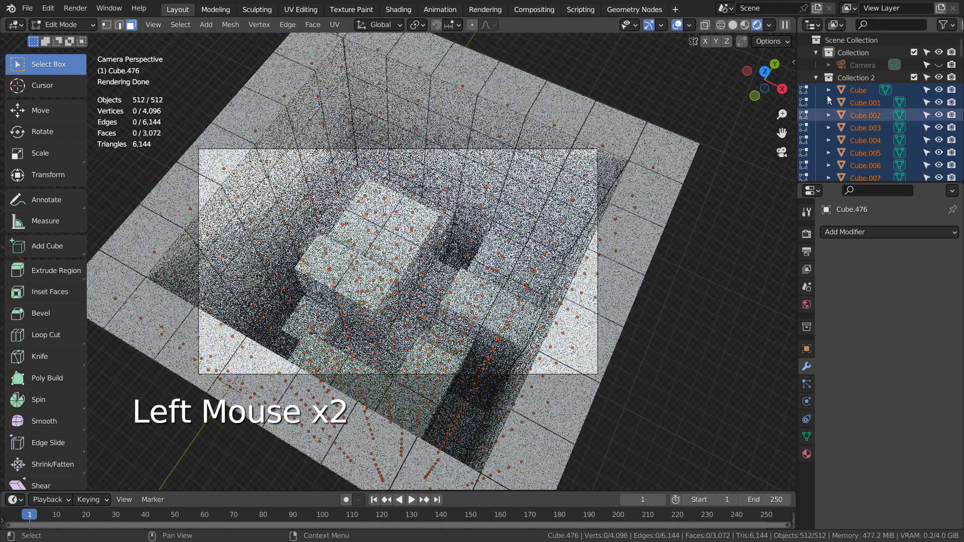
left_click(817, 77)
left_click(727, 271)
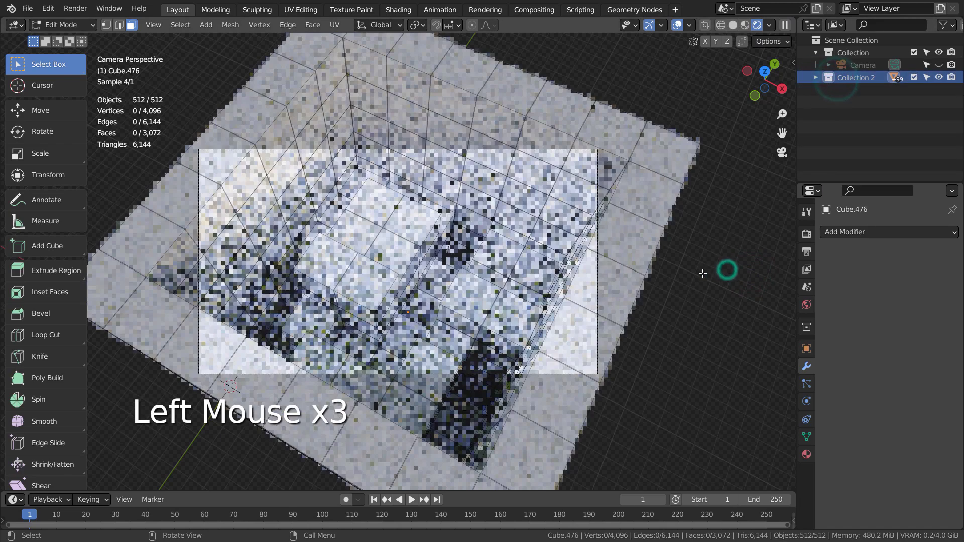
key("shift+a")
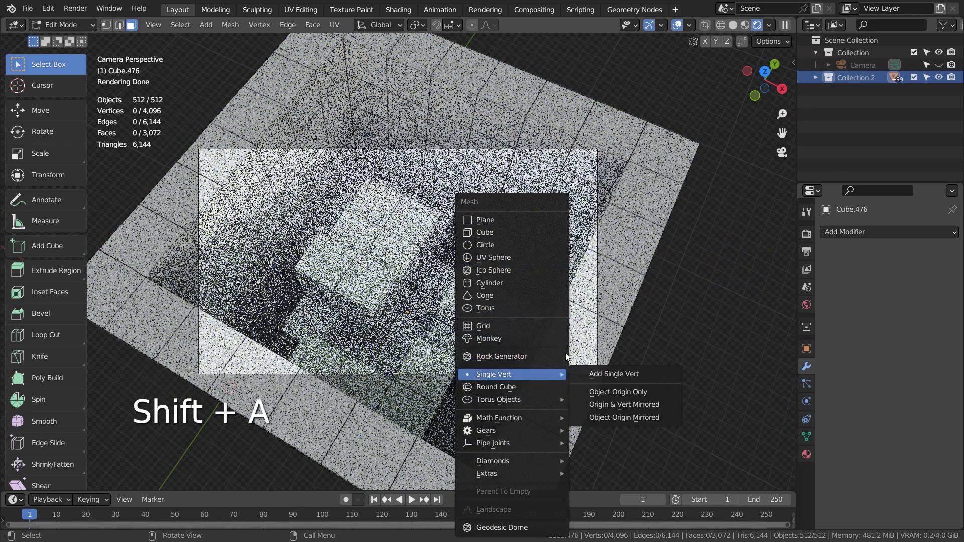
Add a point light and place it over the block grid in top view
key("Escape")
key("Tab")
key("shift+a")
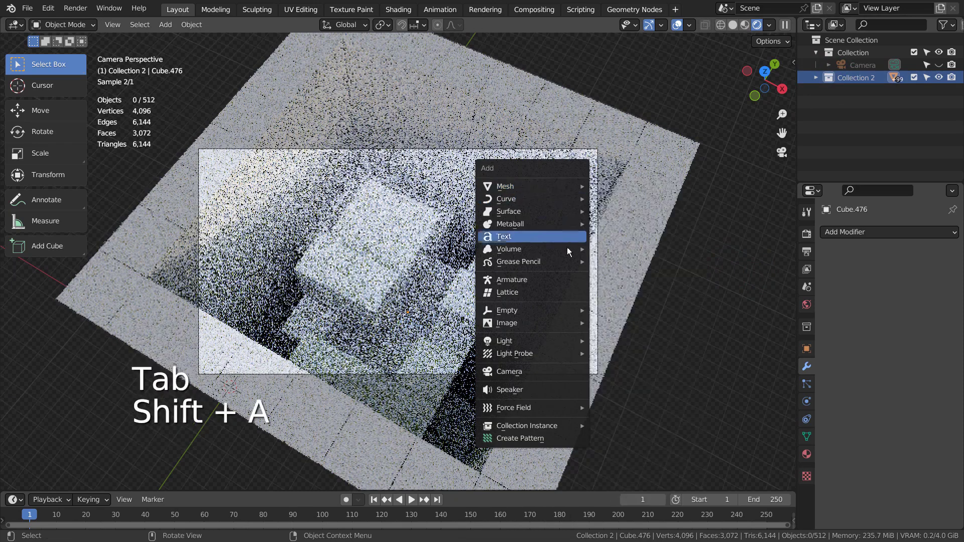
left_click(607, 340)
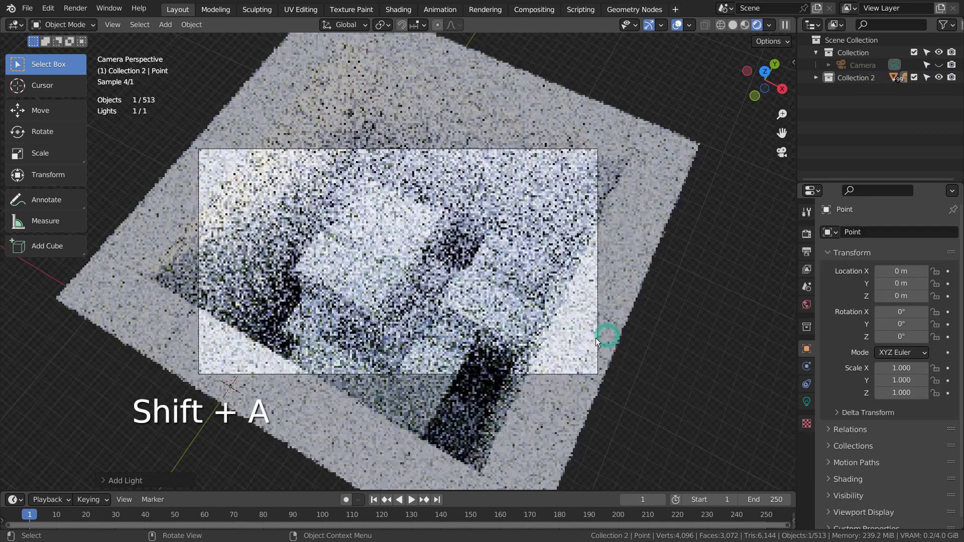
key("shift+z")
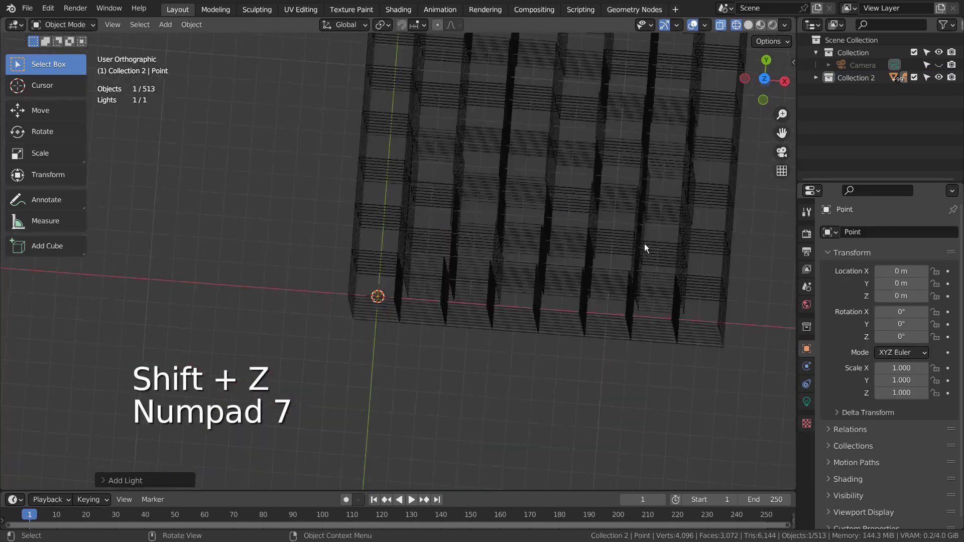
key("g")
left_click(677, 160)
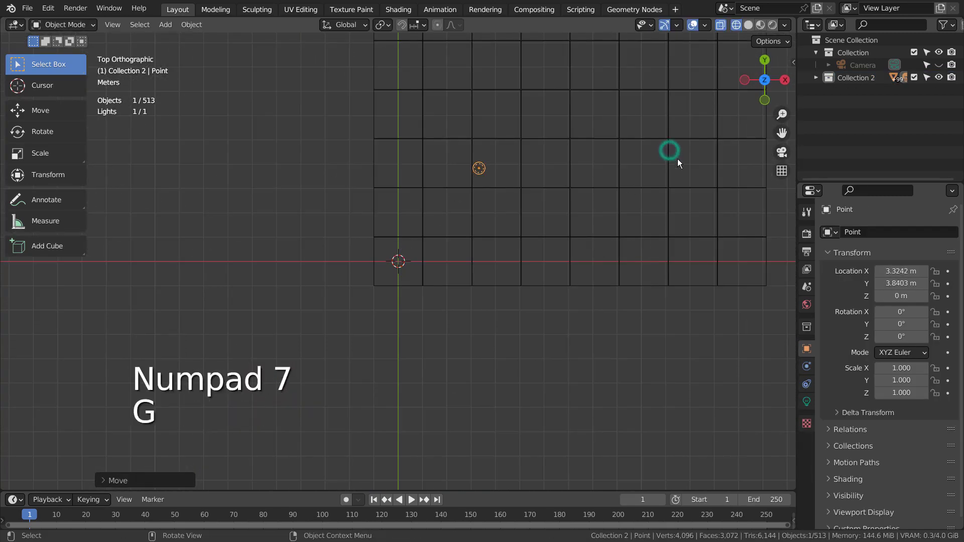
Raise the point light about 9 m above the artwork
key("shift+z")
mouse_move(711, 315)
middle_mouse_down()
mouse_move(643, 259)
mouse_move(678, 226)
middle_mouse_up()
left_click(744, 25)
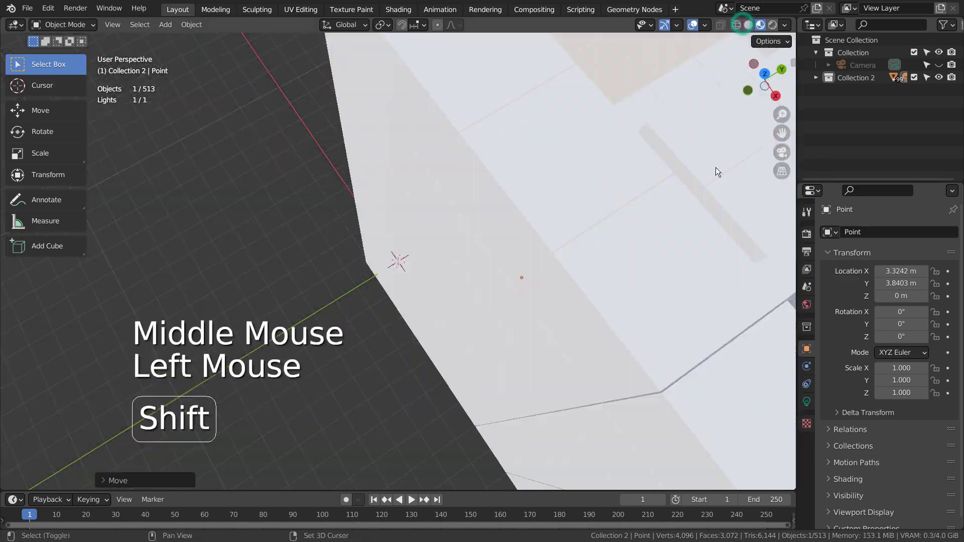
middle_click_drag(715, 167, 544, 202, "shift")
key("g")
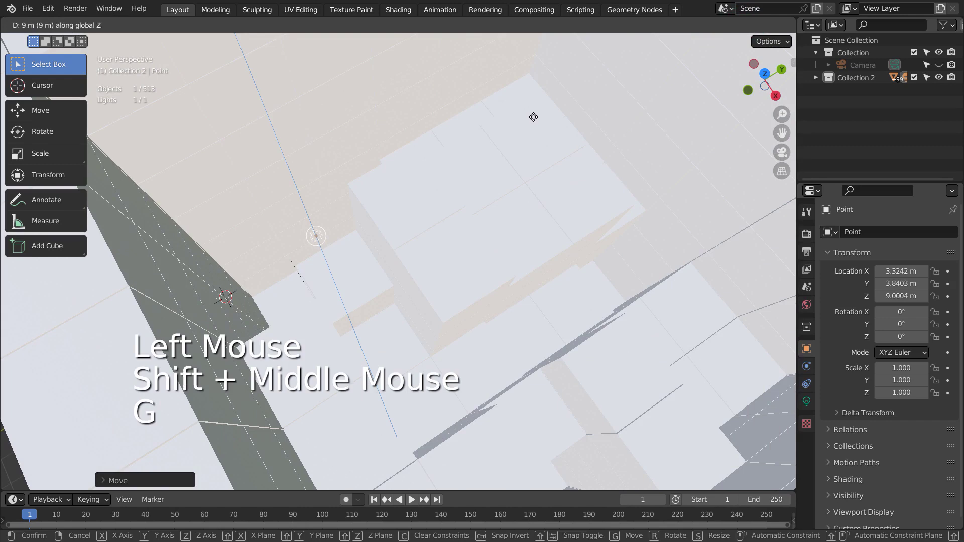
left_click(533, 117)
middle_click_drag(540, 170, 621, 188)
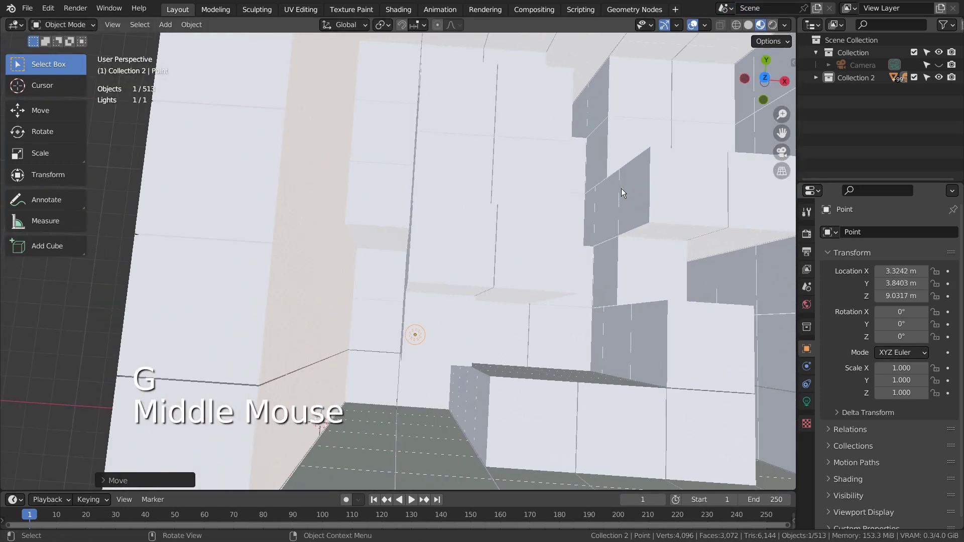
Reposition the light over the grid toward its right side in rendered preview
key("KP_7")
key("g")
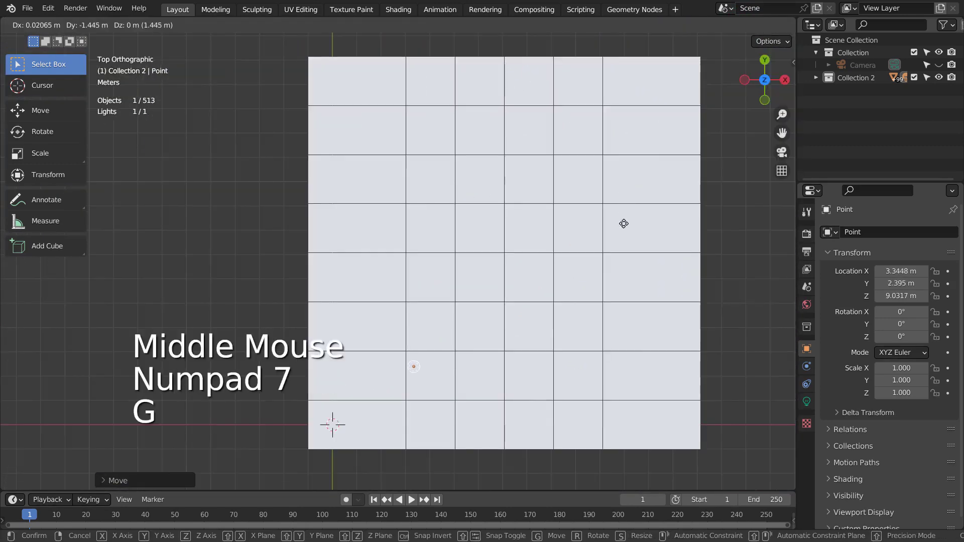
left_click(624, 223)
key("shift+z")
key("shift+z")
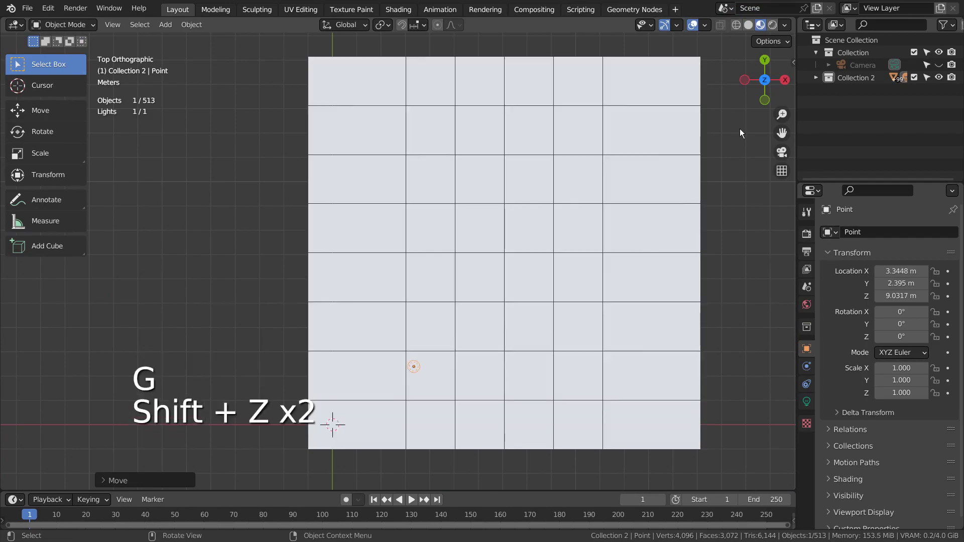
left_click(768, 25)
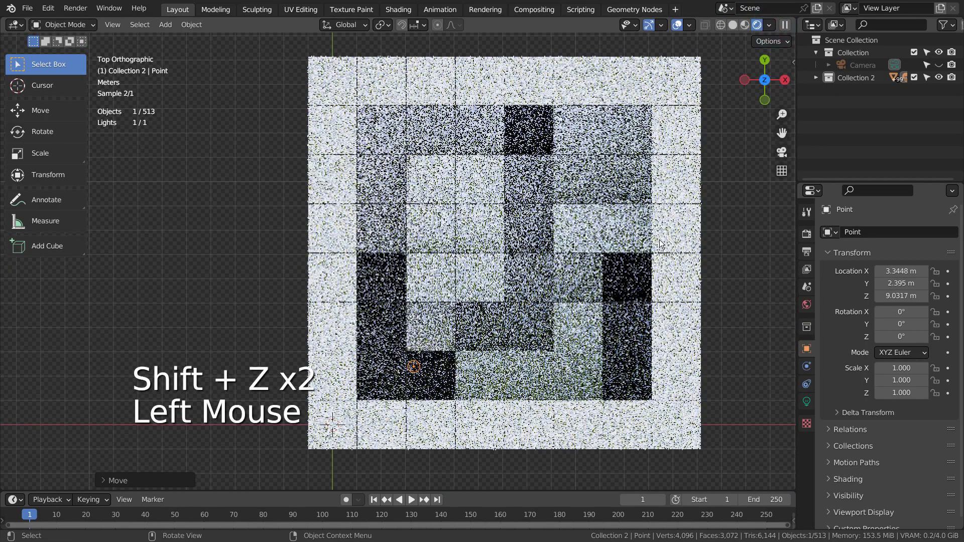
key("g")
left_click(633, 249)
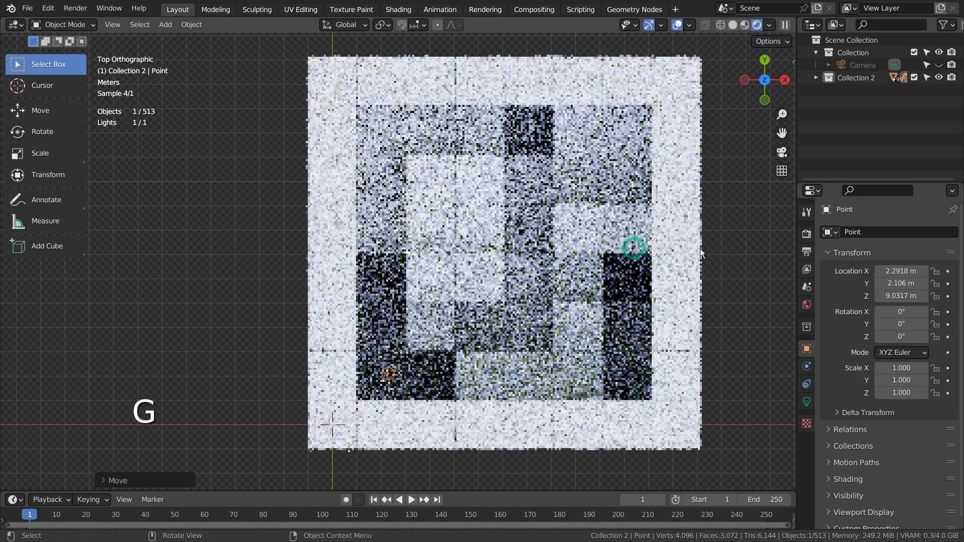
Set the light's power to 333 W and its colour to green
left_click(807, 402)
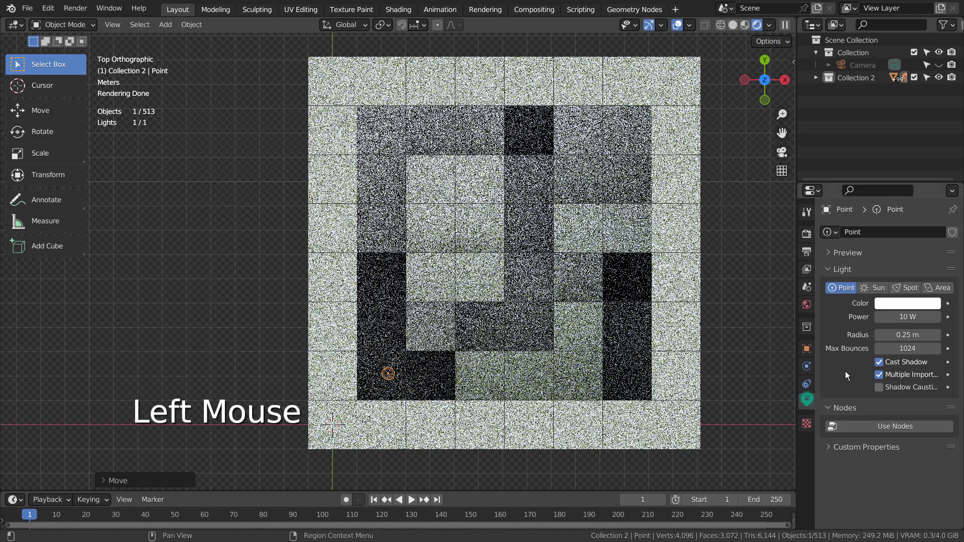
double_click(904, 317)
type("11")
left_click(902, 316)
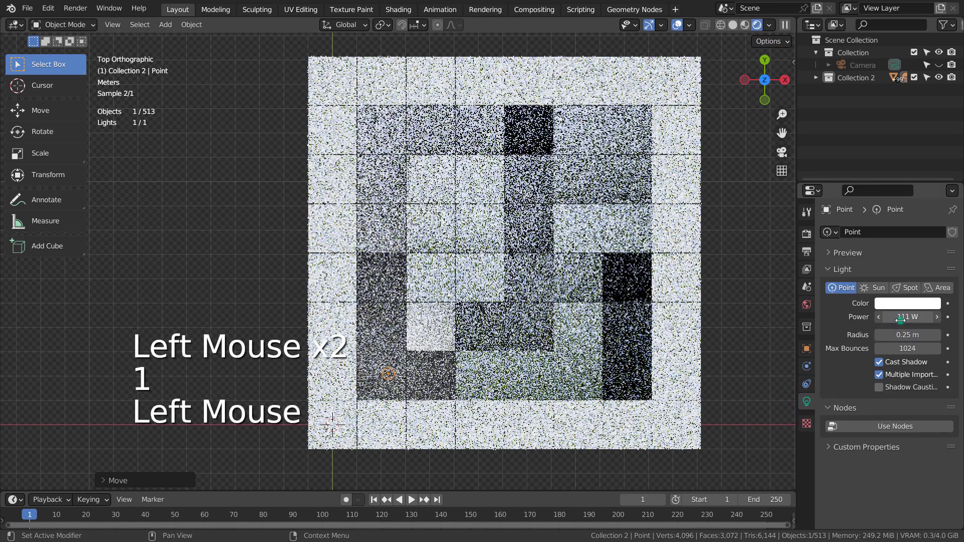
type("33")
key("Return")
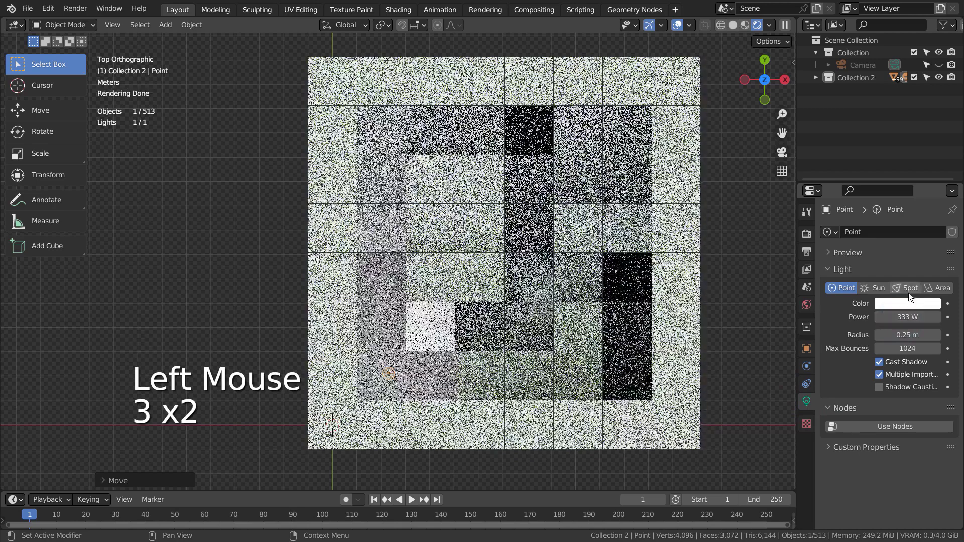
left_click(911, 303)
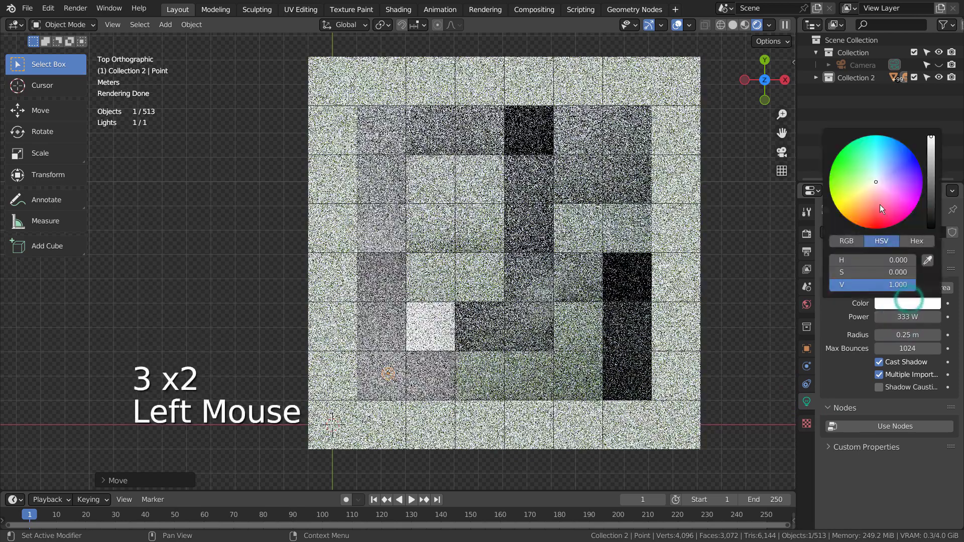
left_click(844, 157)
left_click(603, 290)
Duplicate the green light to the grid's right side and tint it pale yellow
key("shift+d")
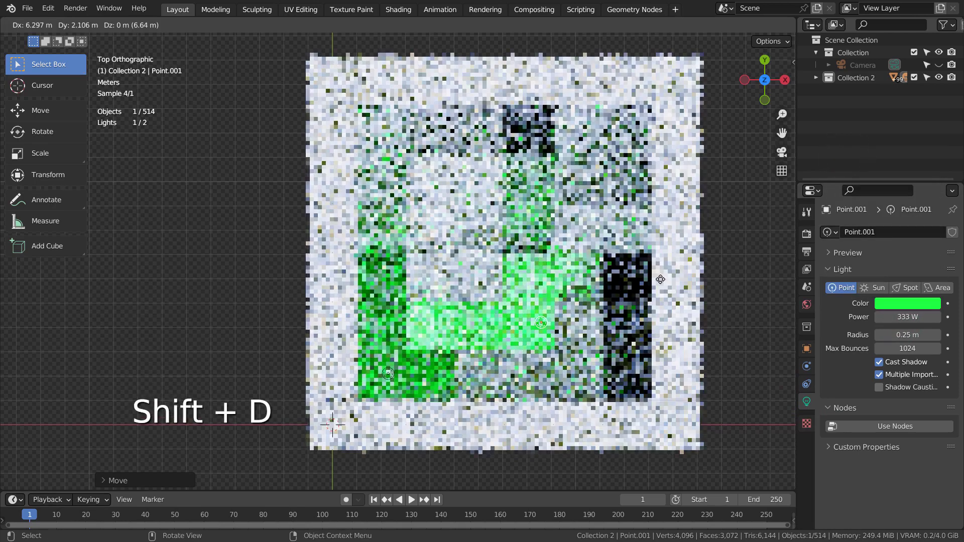
left_click(733, 249)
left_click(905, 303)
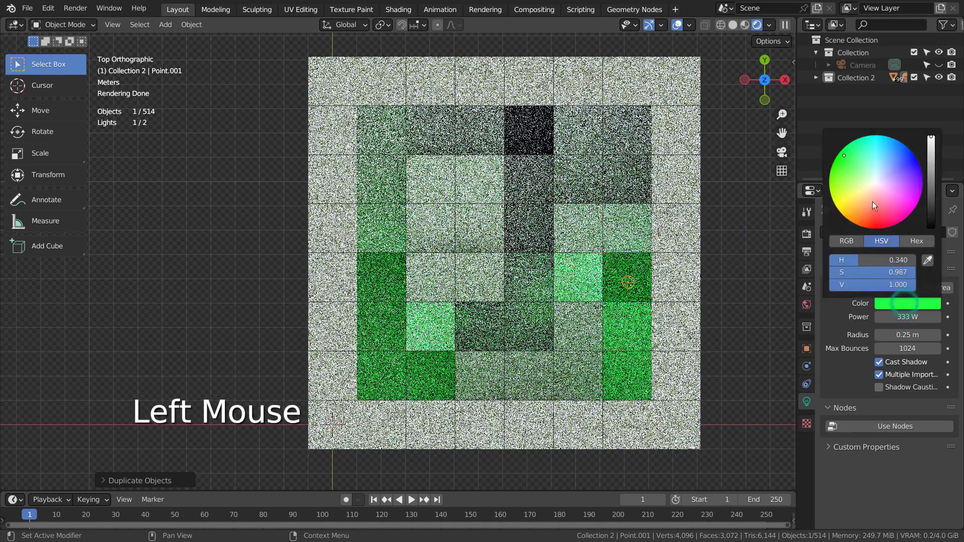
left_click(862, 190)
mouse_move(779, 297)
middle_mouse_down()
mouse_move(738, 340)
mouse_move(663, 313)
middle_mouse_up()
key("KP_7")
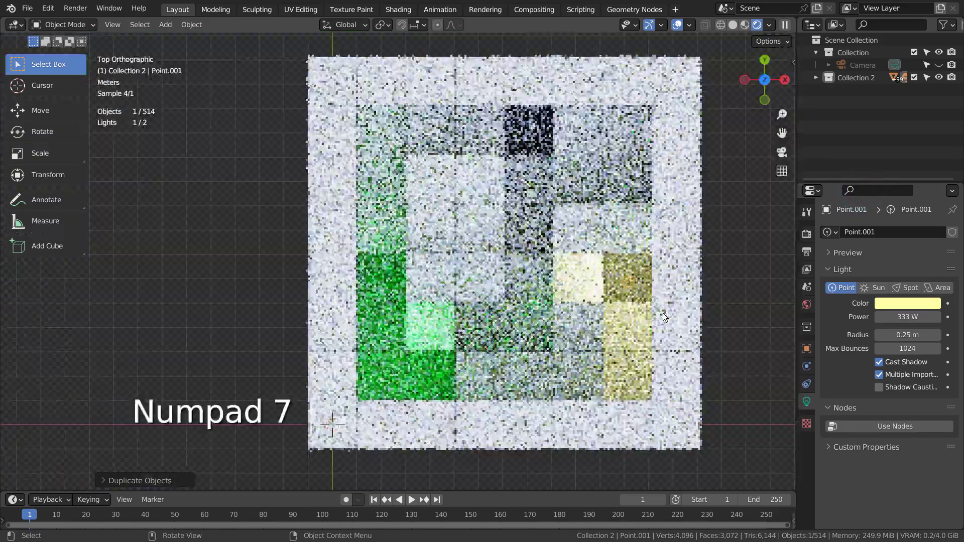
Duplicate the yellow light to the upper left and adjust its height
key("shift+d")
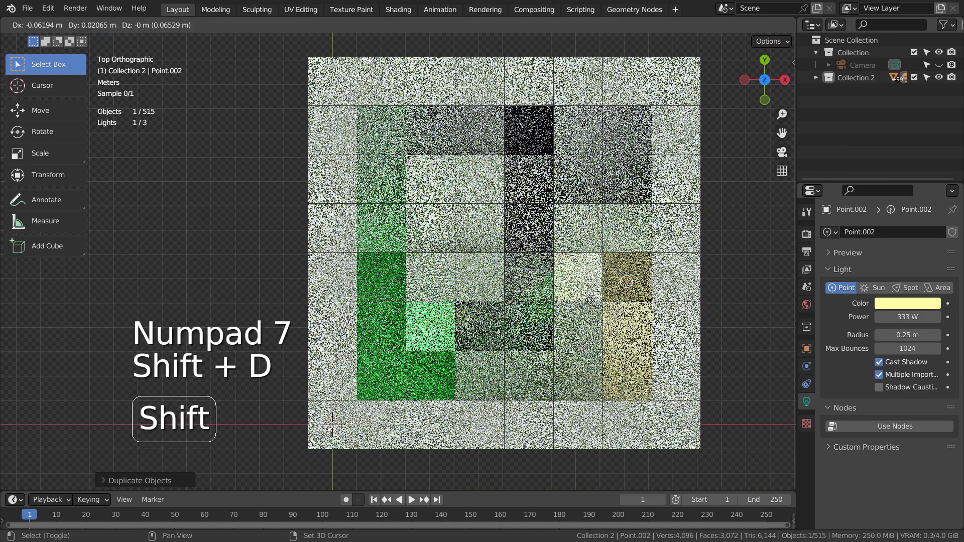
left_click(432, 192)
middle_click_drag(564, 272, 512, 257)
scroll(511, 257, "down", 2)
key("g")
key("z")
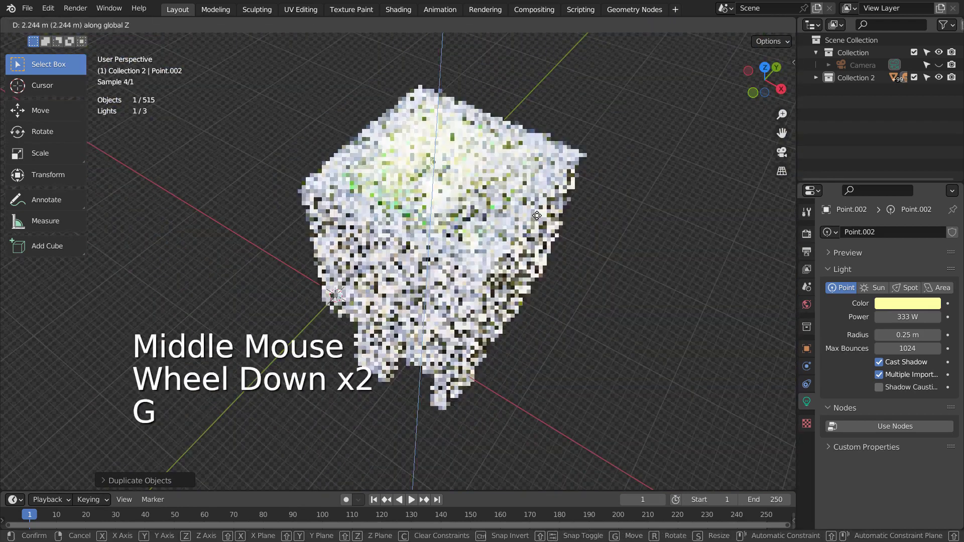
left_click(538, 217)
Colour the new light orange, then change it to red
left_click(899, 303)
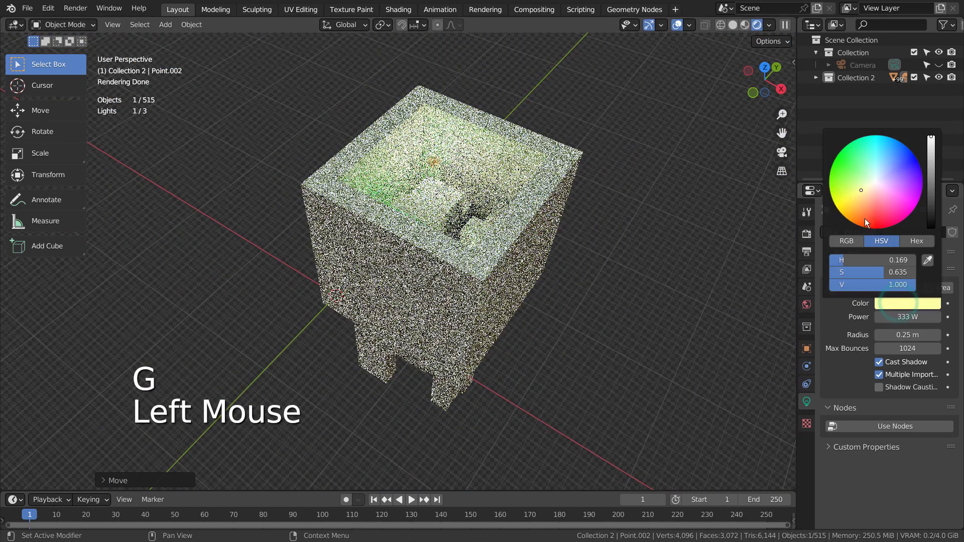
left_click(865, 219)
mouse_move(589, 229)
middle_mouse_down()
mouse_move(632, 295)
mouse_move(587, 256)
middle_mouse_up()
left_click(909, 303)
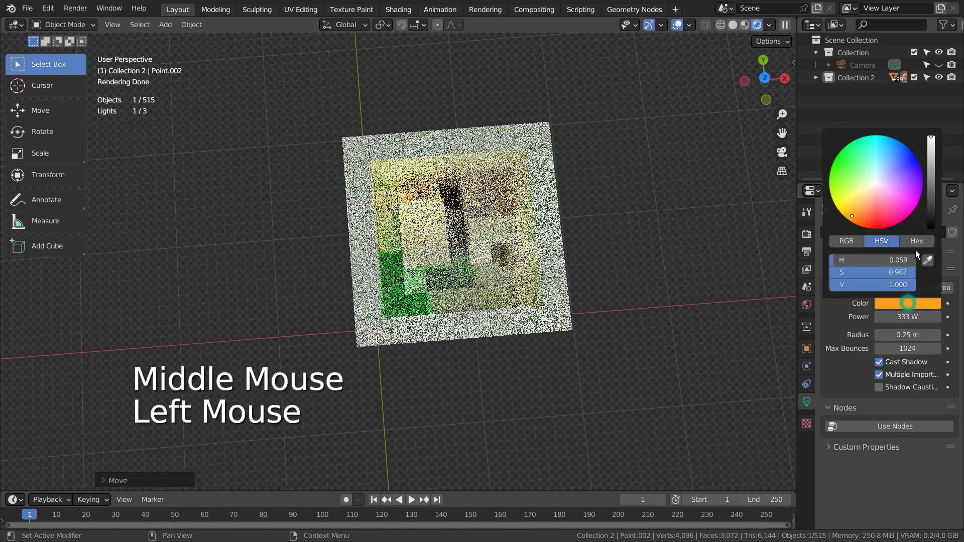
left_click(887, 225)
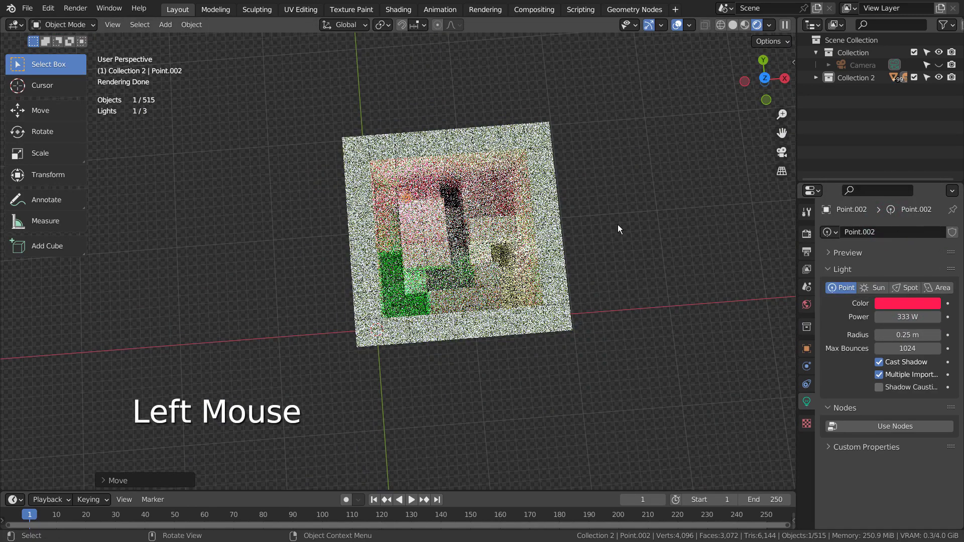
key("KP_7")
scroll(613, 220, "up", 3)
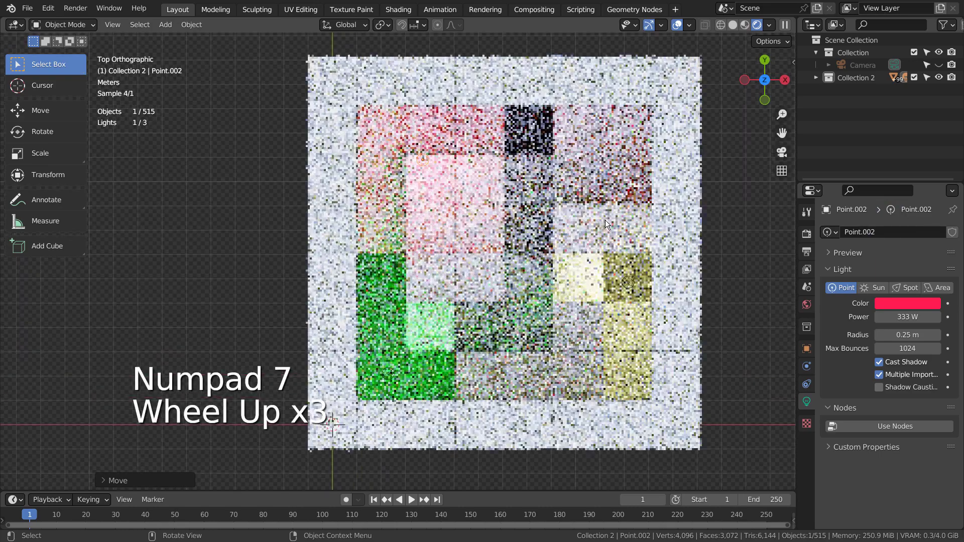
Duplicate the red light near the top centre and tint it blue
key("shift+d")
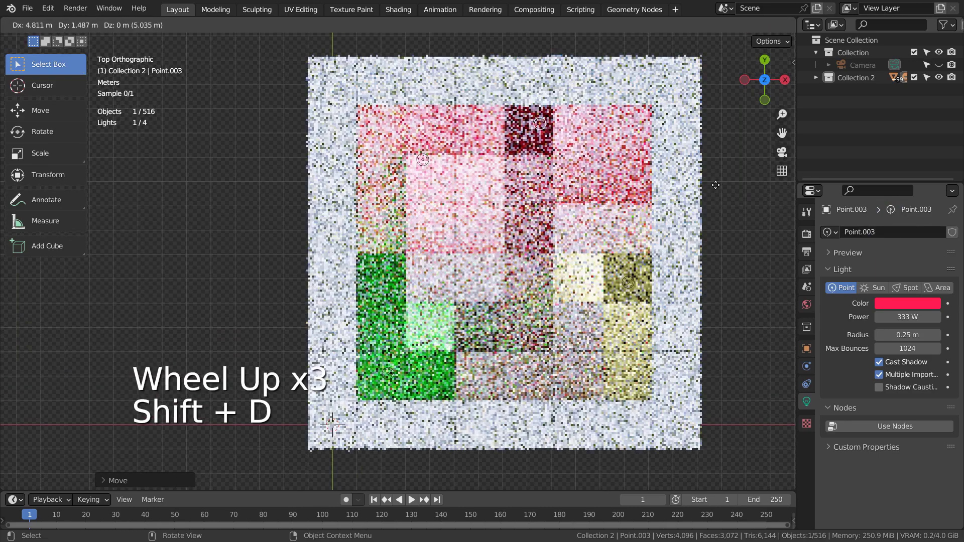
left_click(716, 186)
left_click(909, 304)
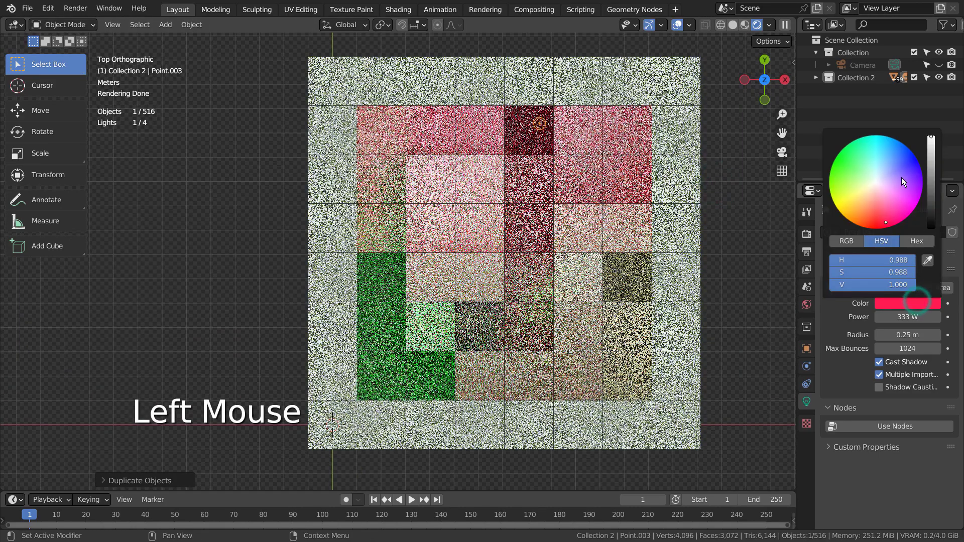
left_click(901, 205)
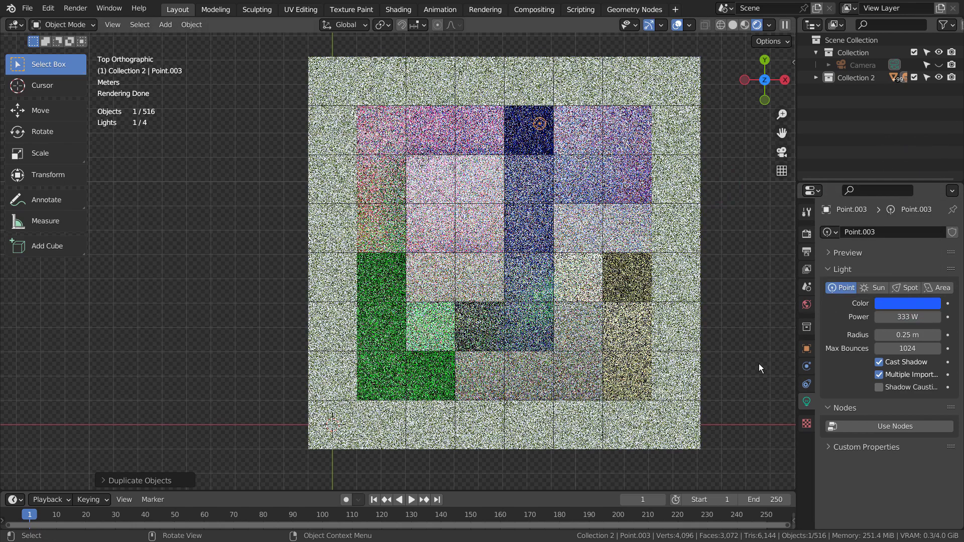
Duplicate the blue light, place it and tint it near-white pink
key("shift+d")
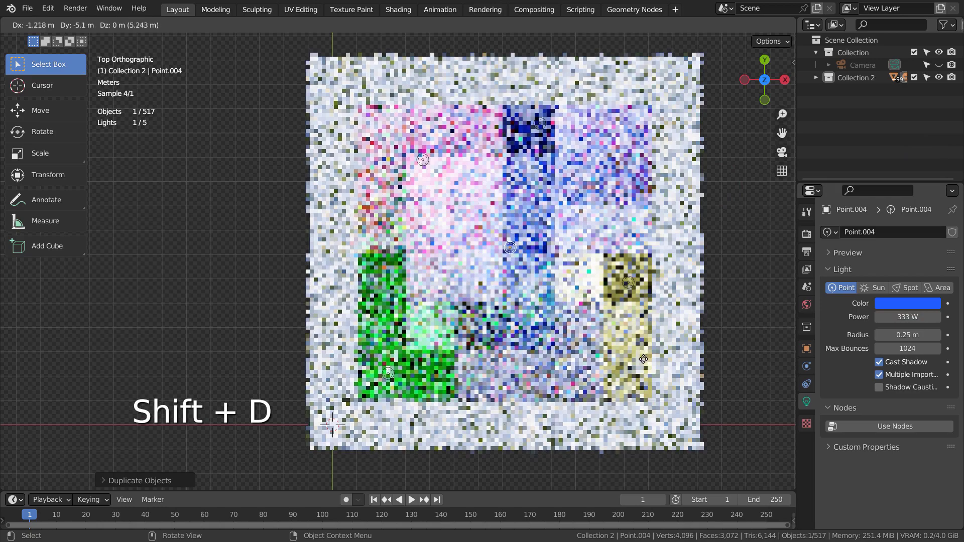
left_click(516, 241)
left_click(895, 305)
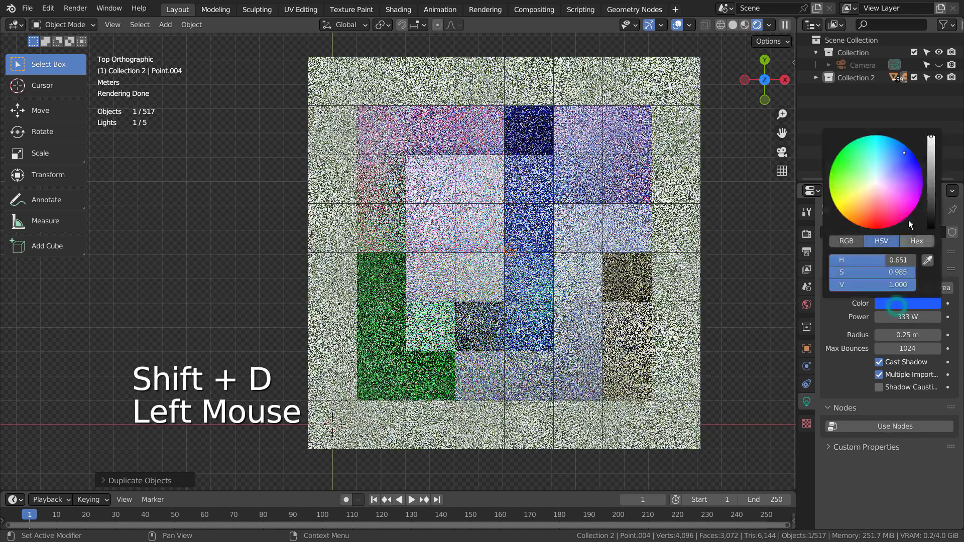
left_click(880, 184)
Raise the pink light above the cube and view the scene through the camera
middle_click_drag(736, 345, 754, 283)
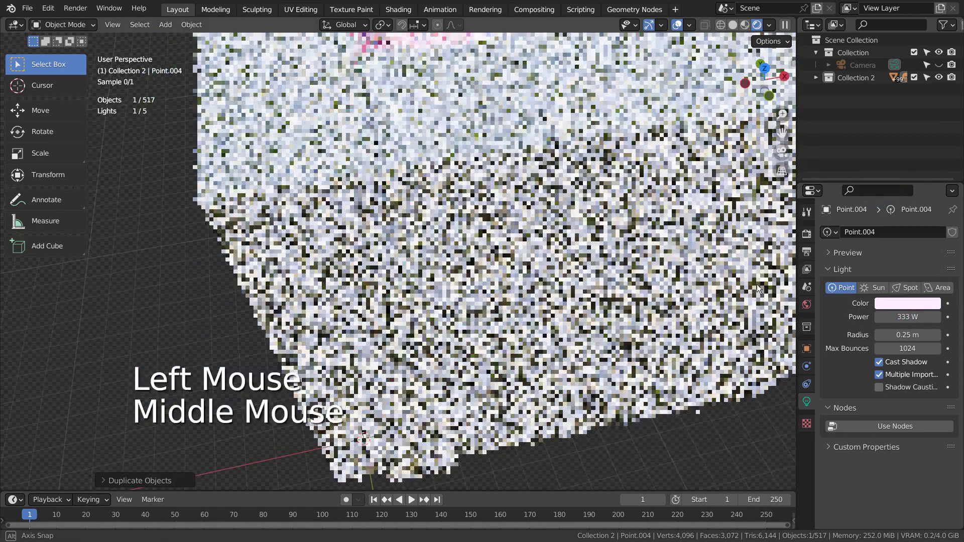
scroll(753, 283, "down", 2)
key("g")
key("z")
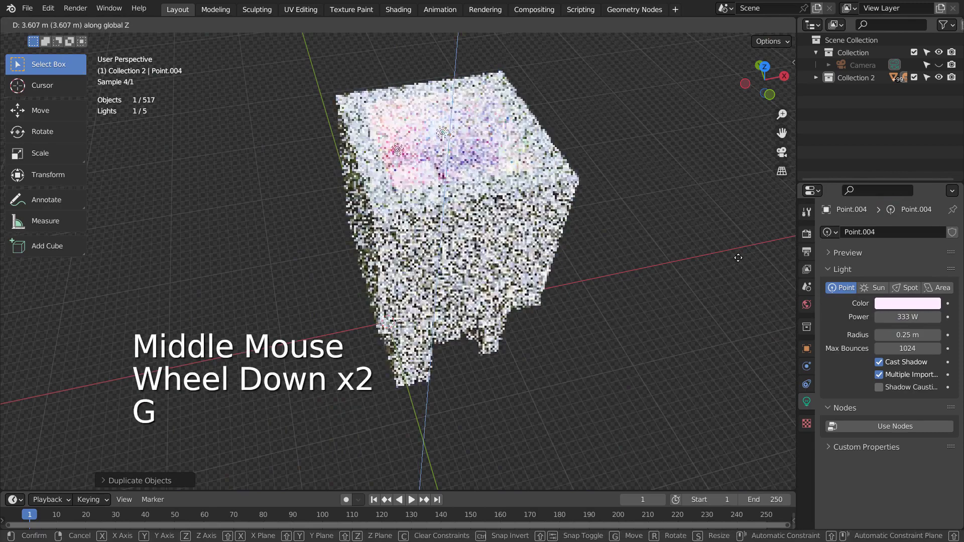
left_click(738, 263)
middle_click_drag(738, 263, 690, 281)
key("KP_0")
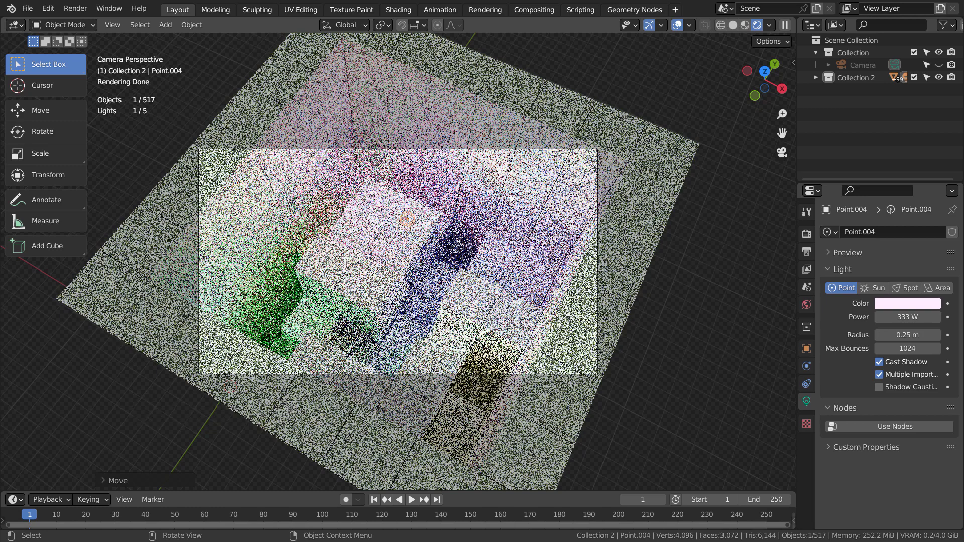
Lower the World background strength of forest.exr to 0.3
left_click(807, 304)
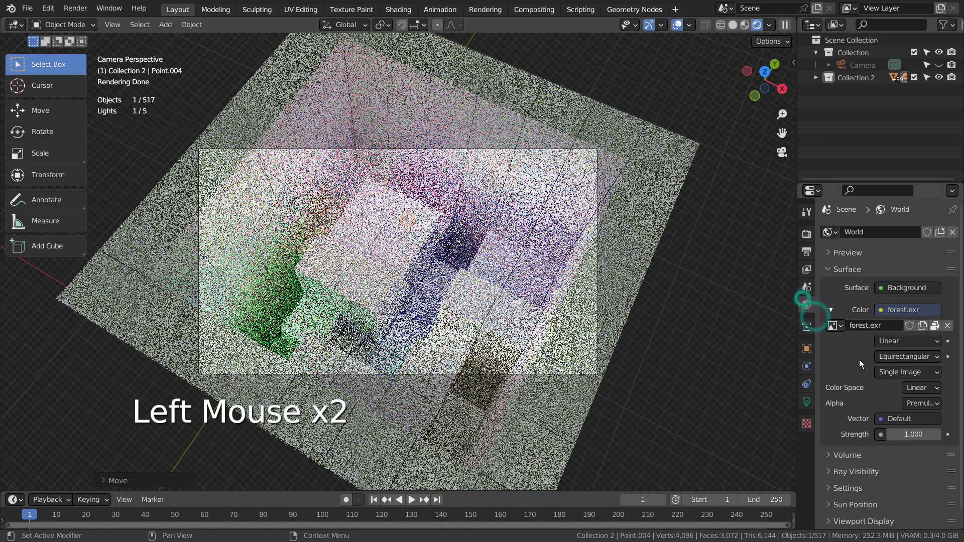
double_click(908, 435)
type("0.5")
key("Return")
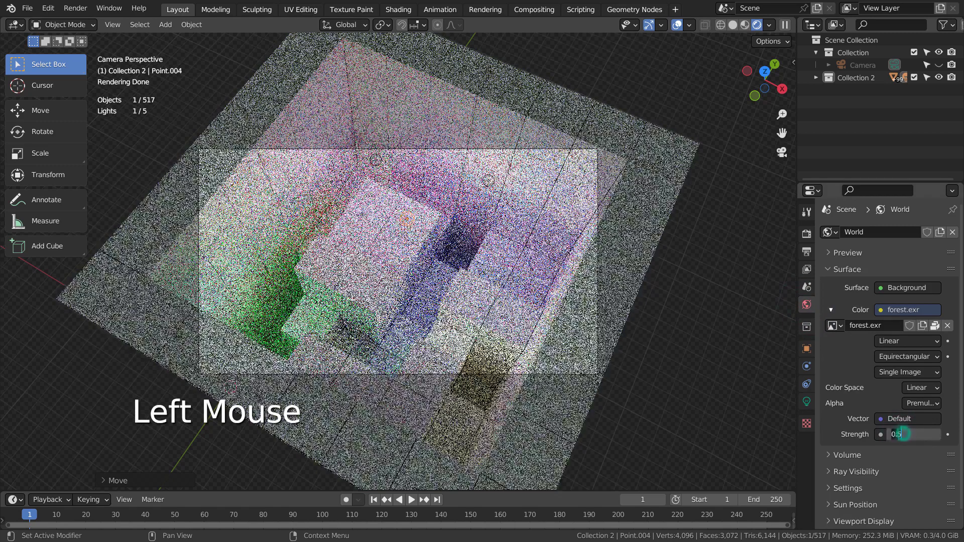
left_click_drag(900, 435, 897, 434)
type("0.300")
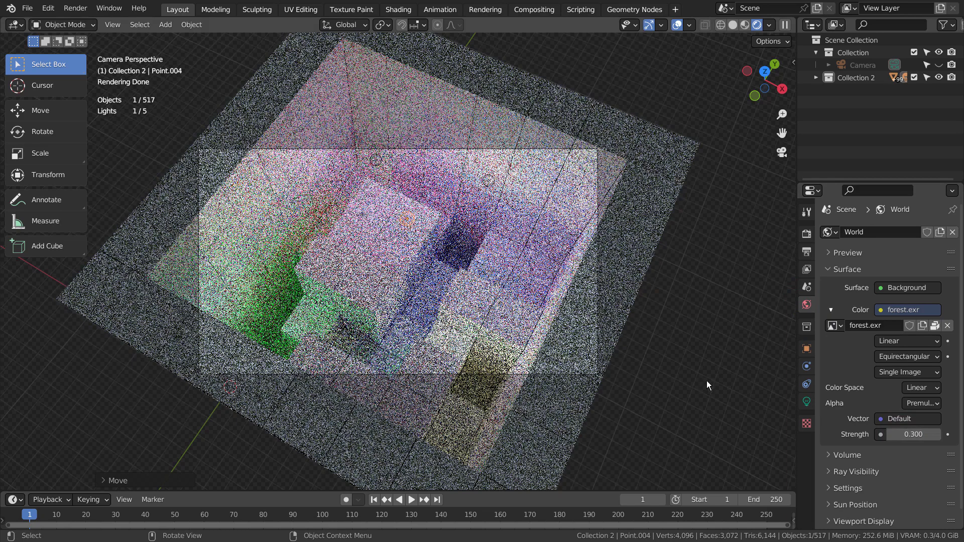
Check render and output resolution settings, switch to solid shading and render with F12
left_click(807, 234)
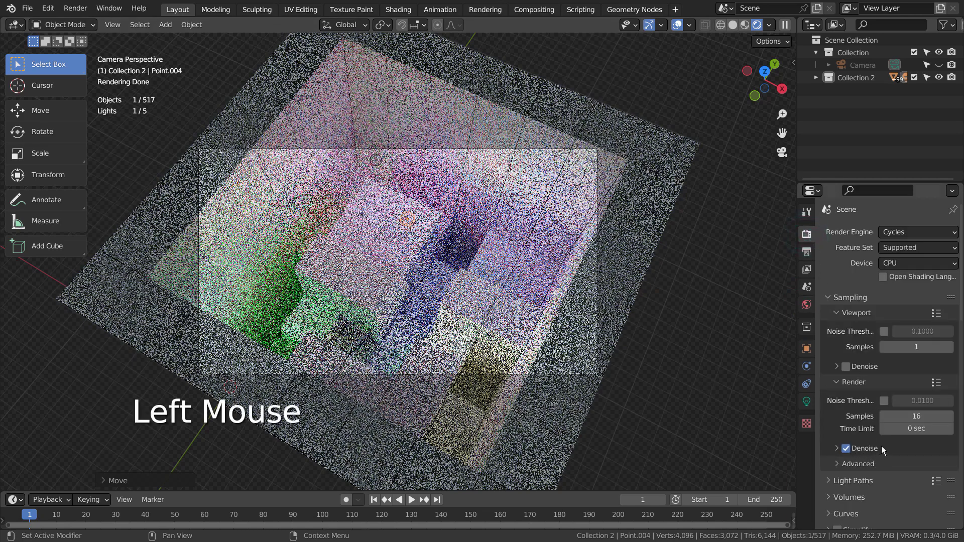
left_click(807, 251)
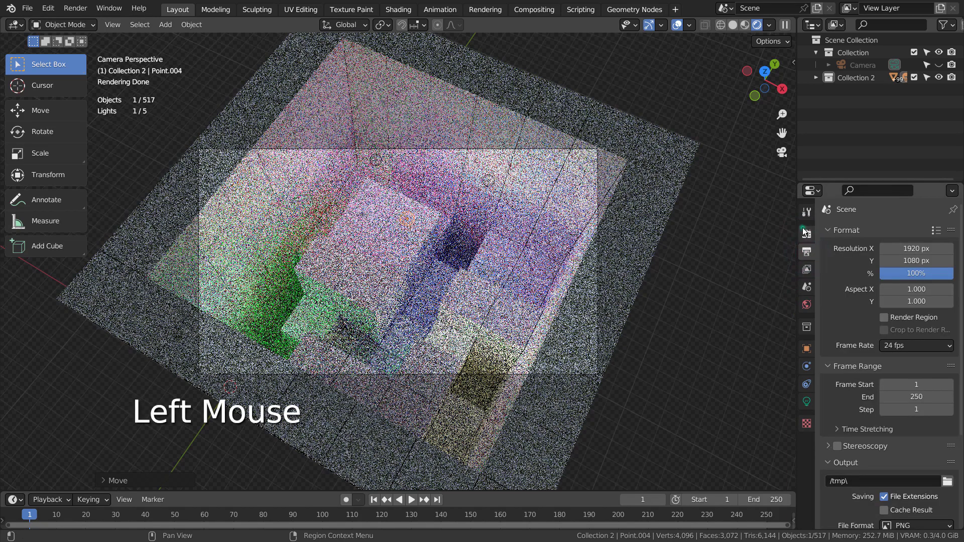
left_click(806, 232)
left_click(733, 25)
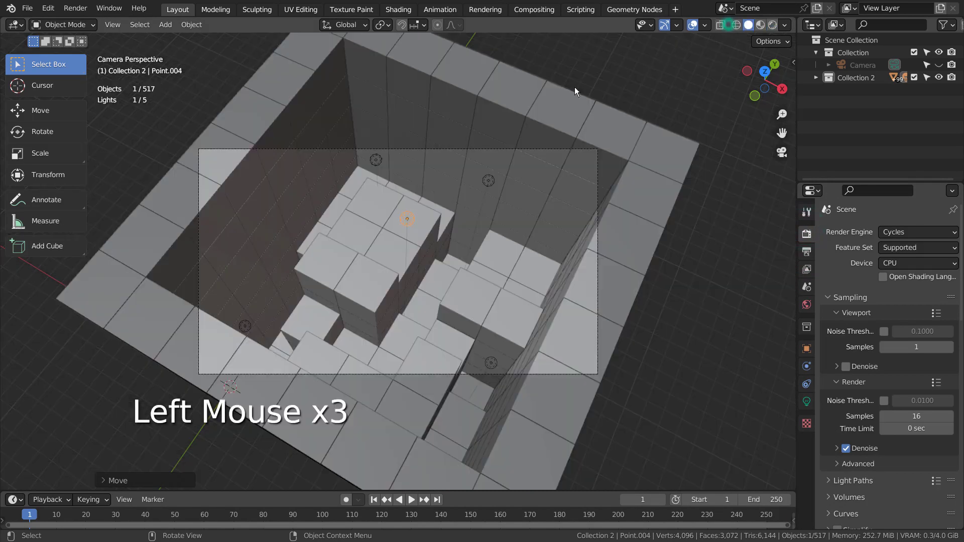
key("F12")
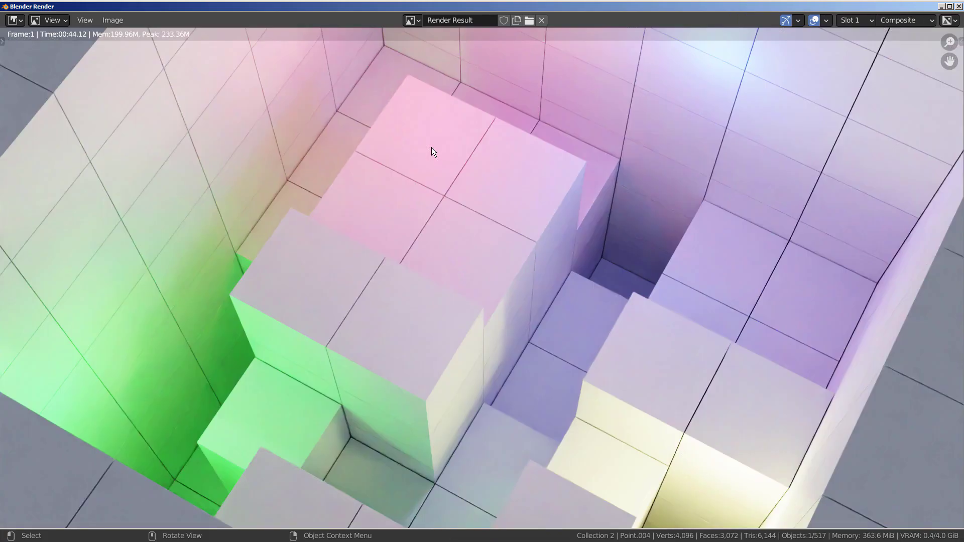
Unmute the compositor Glare node and set it to Simple Star at Low quality after trying Ghosts and Fog Glow
left_click(944, 7)
left_click(533, 9)
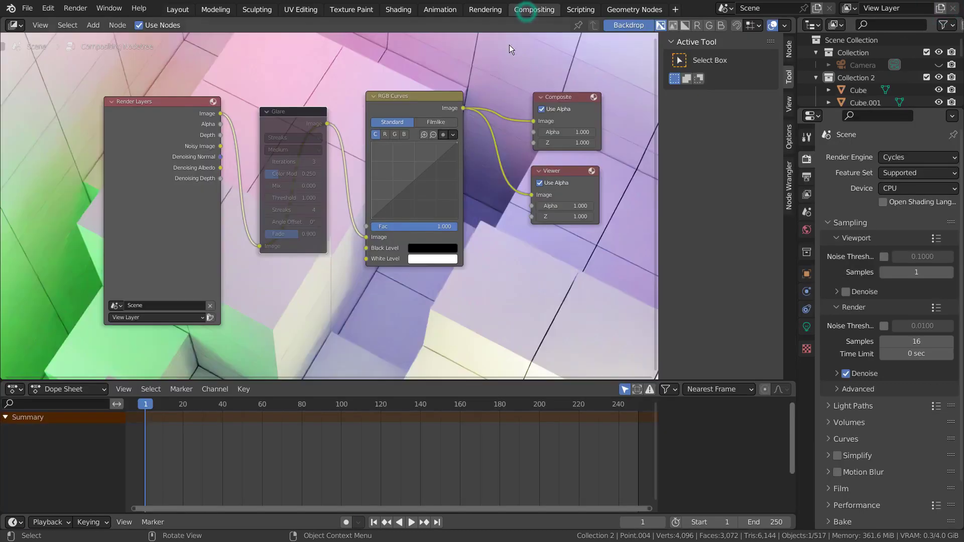
key("m")
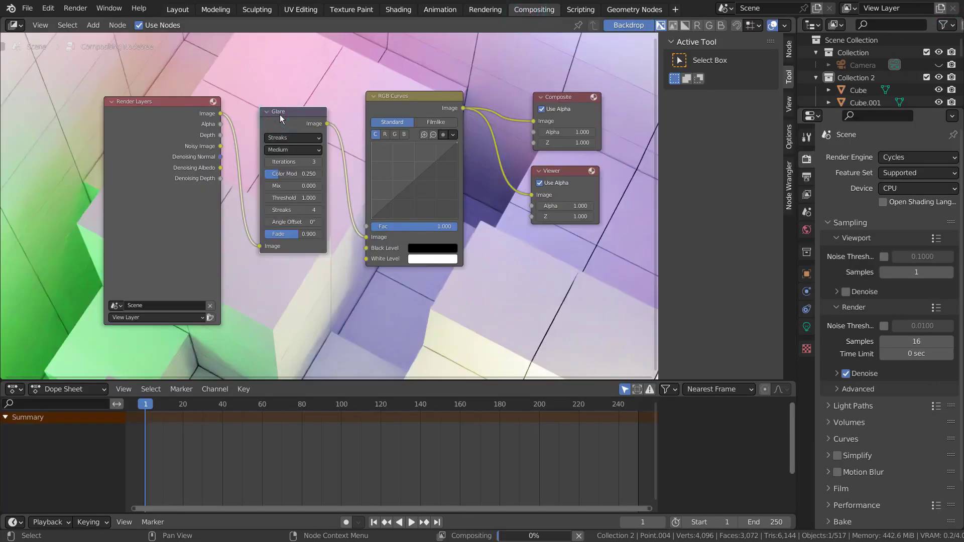
left_click(294, 137)
left_click(293, 148)
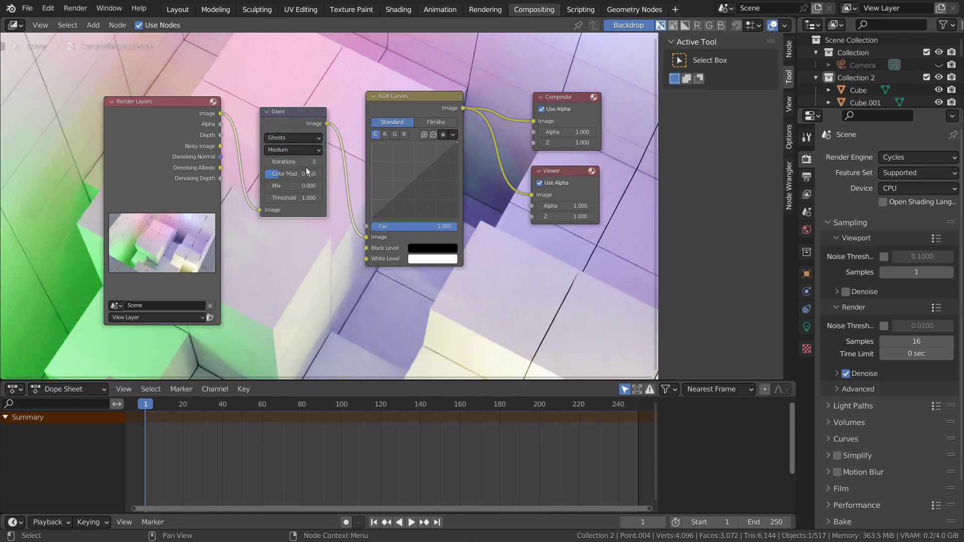
left_click(316, 161)
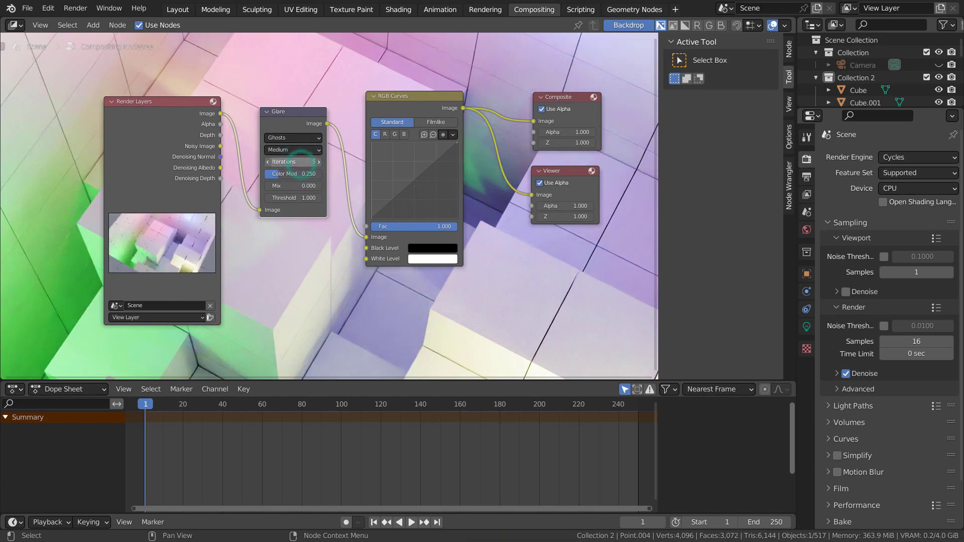
left_click(296, 138)
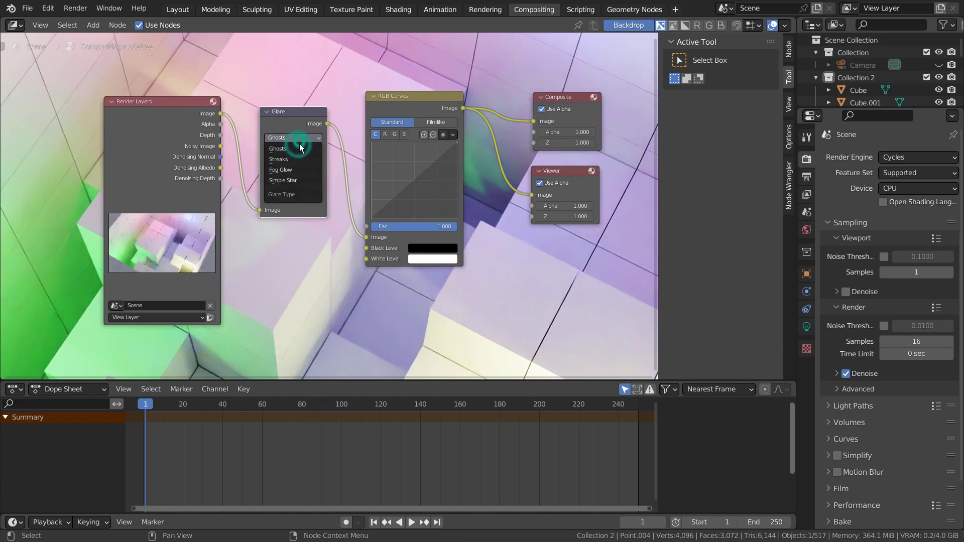
left_click(286, 169)
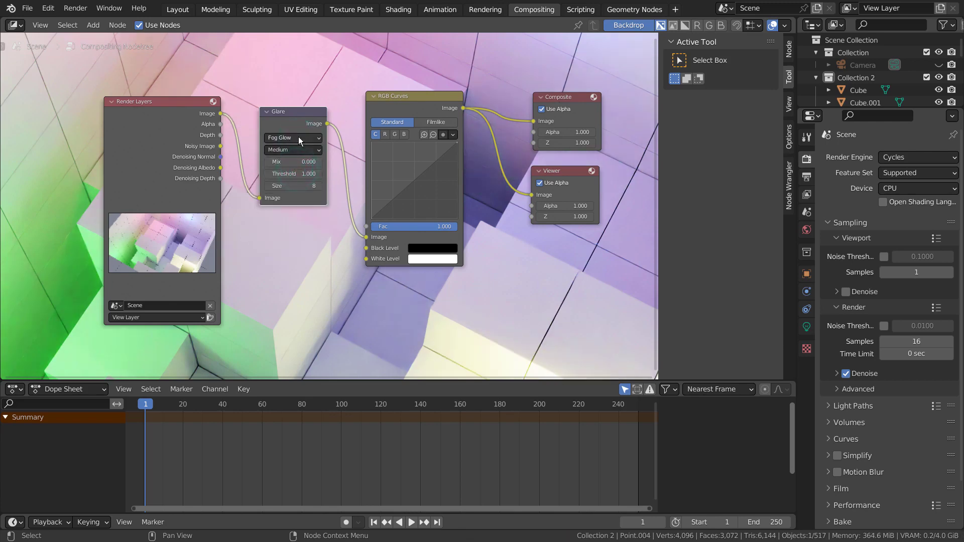
left_click(294, 138)
left_click(300, 181)
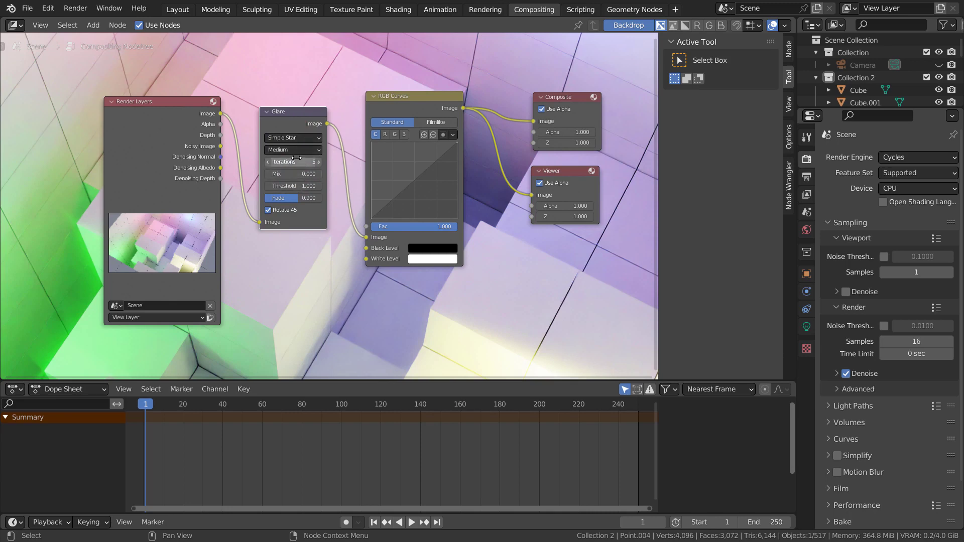
left_click(297, 151)
left_click(287, 182)
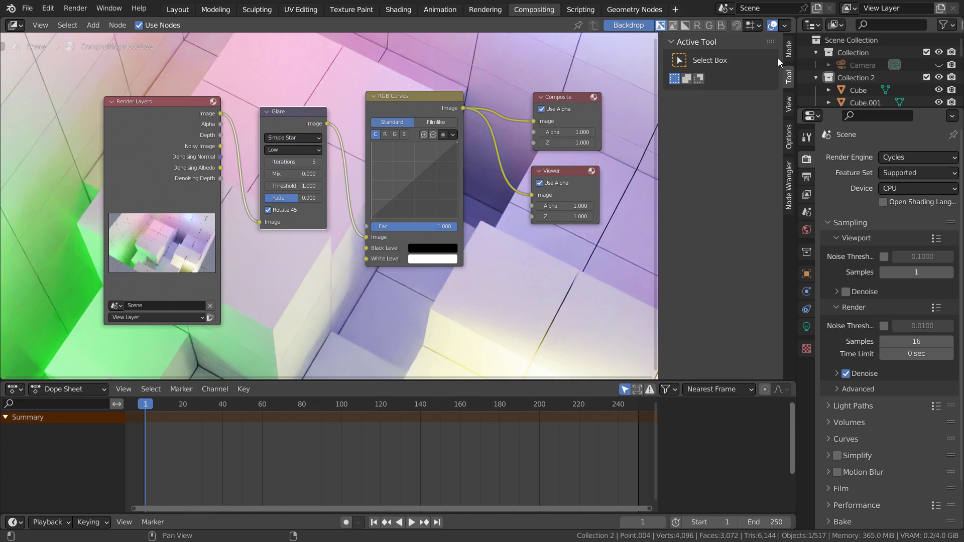
Zoom the backdrop to 0.68 and set Glare Mix to -0.76, keeping Fade 0.9
left_click(789, 104)
left_click_drag(743, 74, 723, 74)
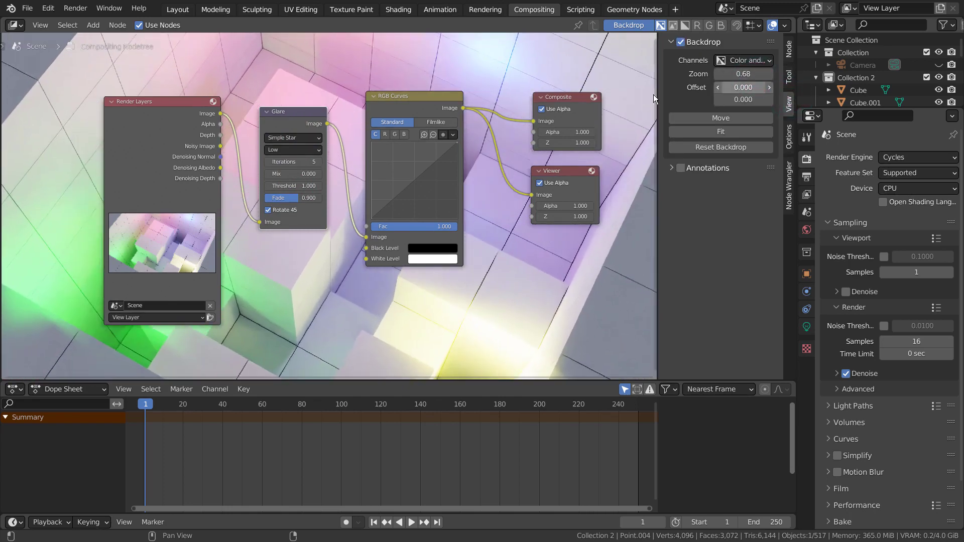
double_click(297, 173)
type("1")
key("Return")
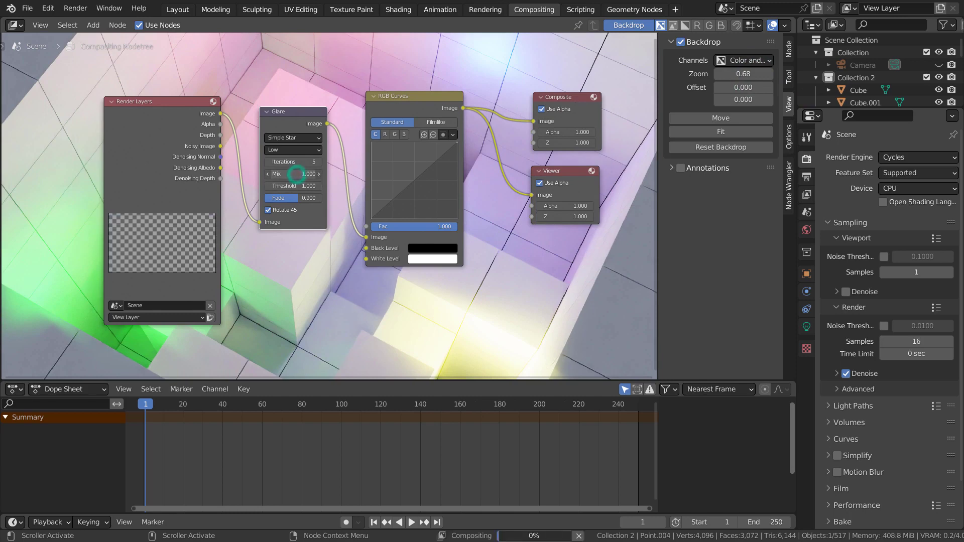
mouse_move(298, 173)
left_mouse_down()
mouse_move(284, 174)
mouse_move(309, 185)
mouse_move(284, 200)
mouse_move(325, 202)
left_mouse_up()
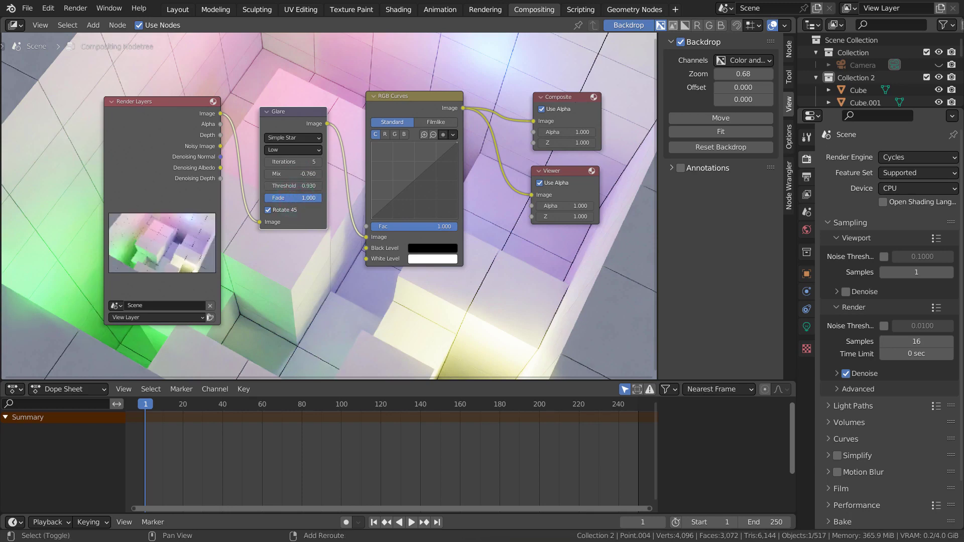
key("ctrl+z")
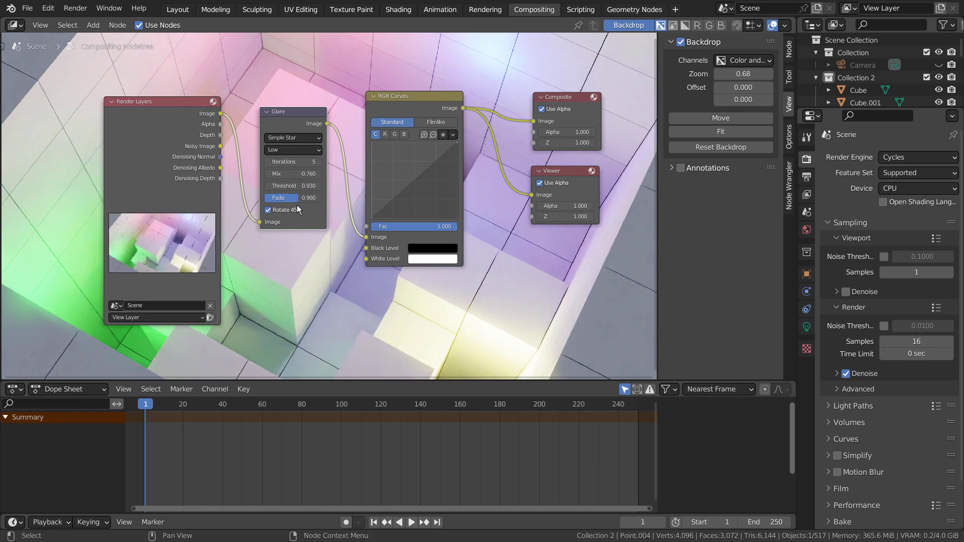
Maximize the node editor and hide its sidebar so the node tree fills the window
key("ctrl+space")
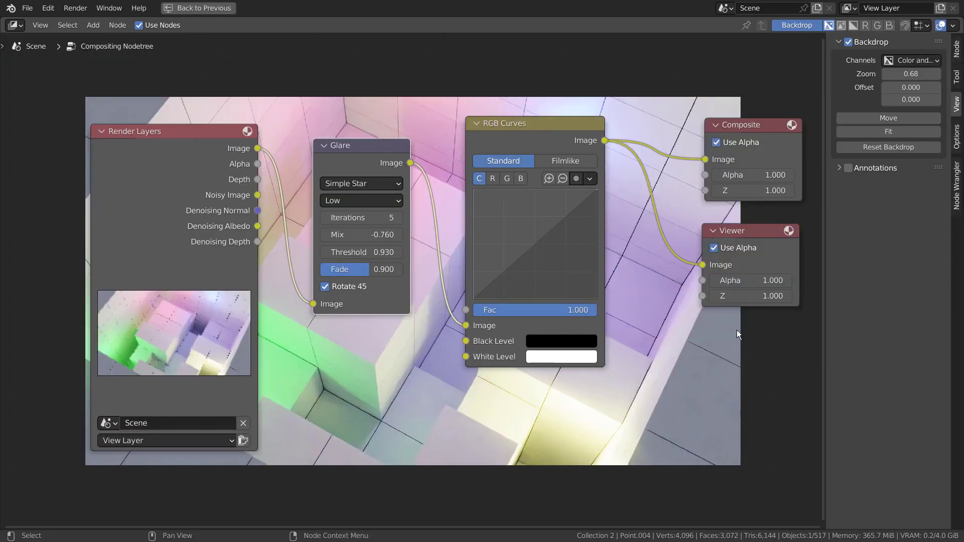
key("n")
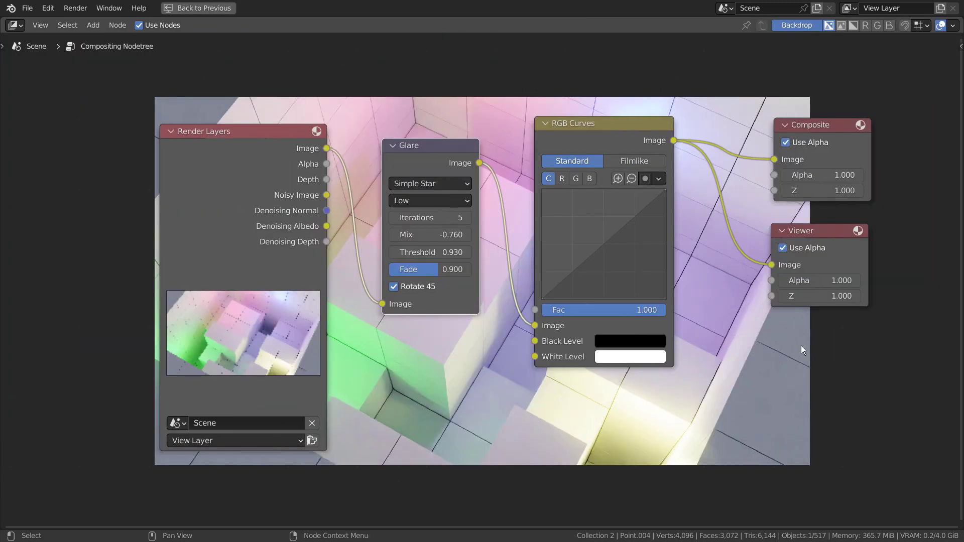